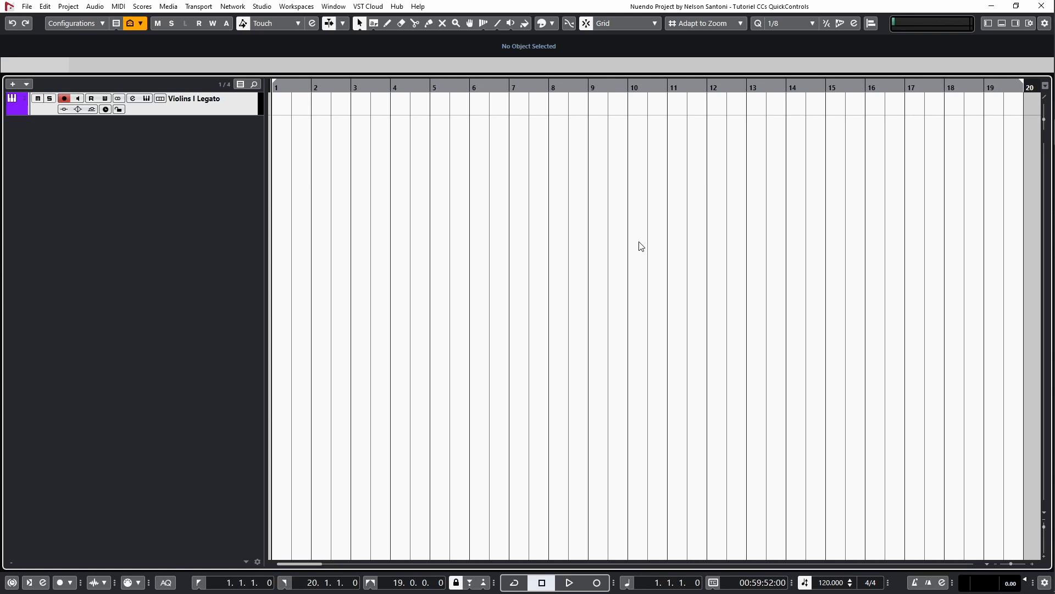
Step: Set the global MIDI controller automation to record to Automation Track on conflict and merge with Replace 2 - Last Value Continues
left_click(119, 6)
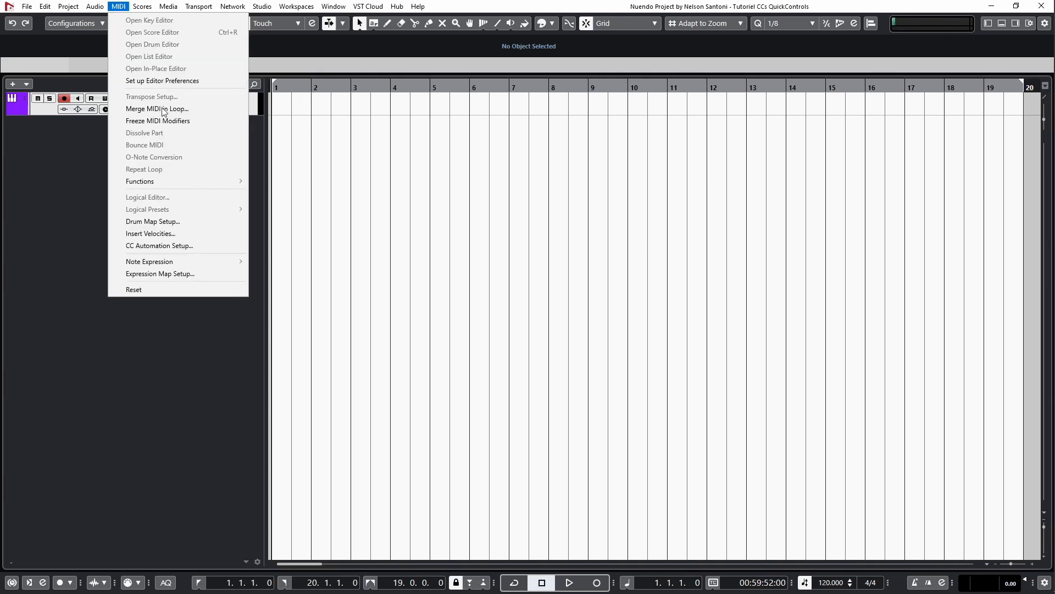
left_click(197, 245)
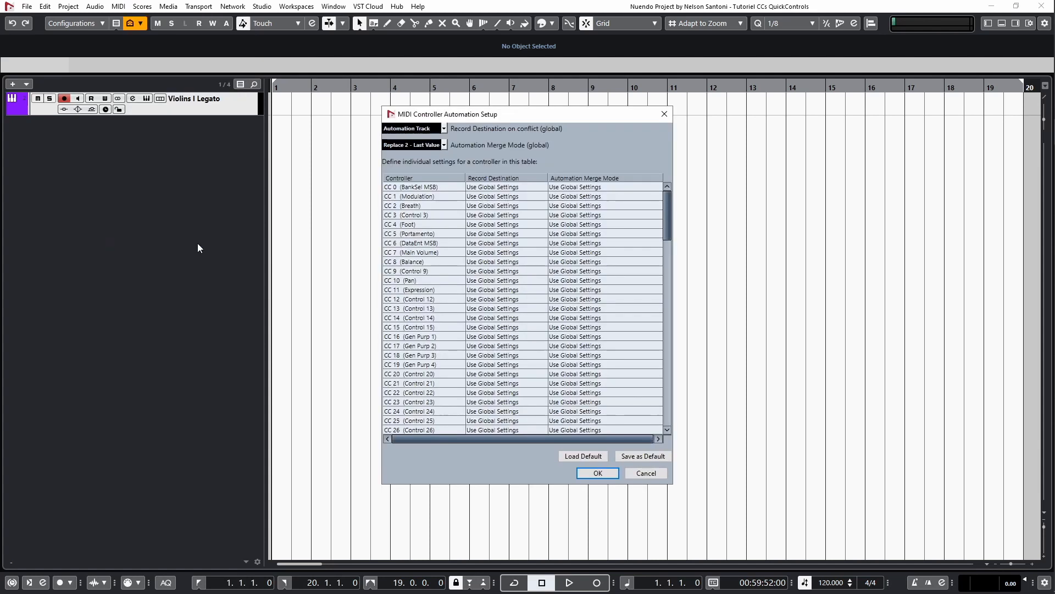
left_click(448, 128)
left_click(447, 150)
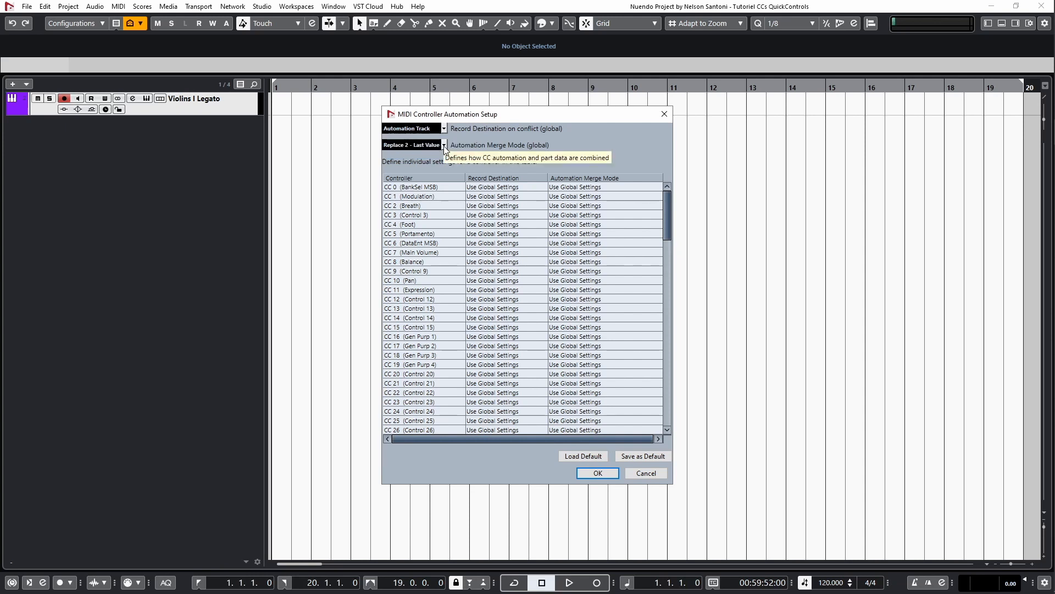
left_click(444, 145)
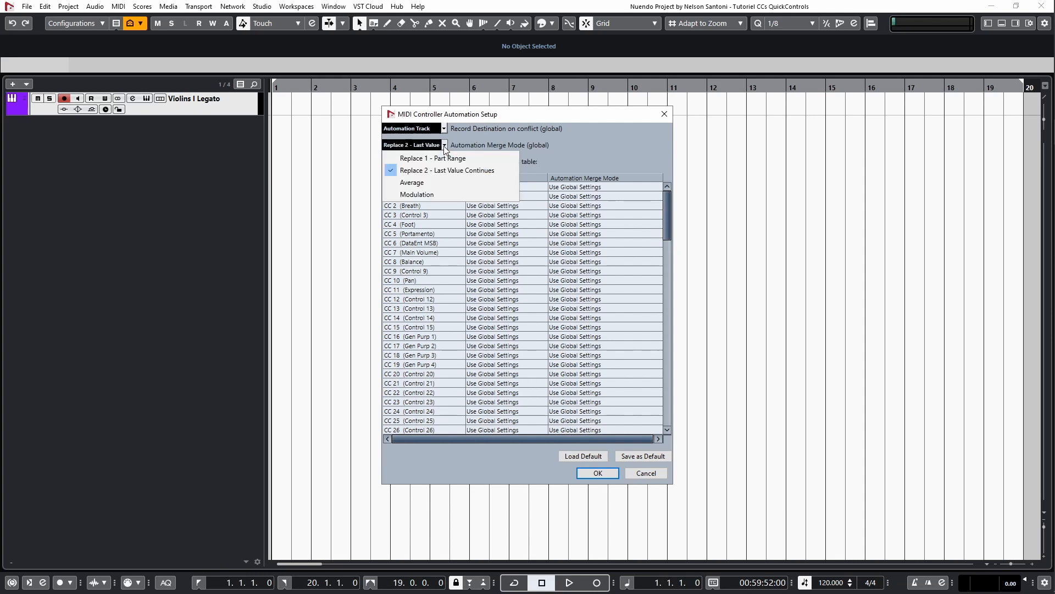
left_click(453, 171)
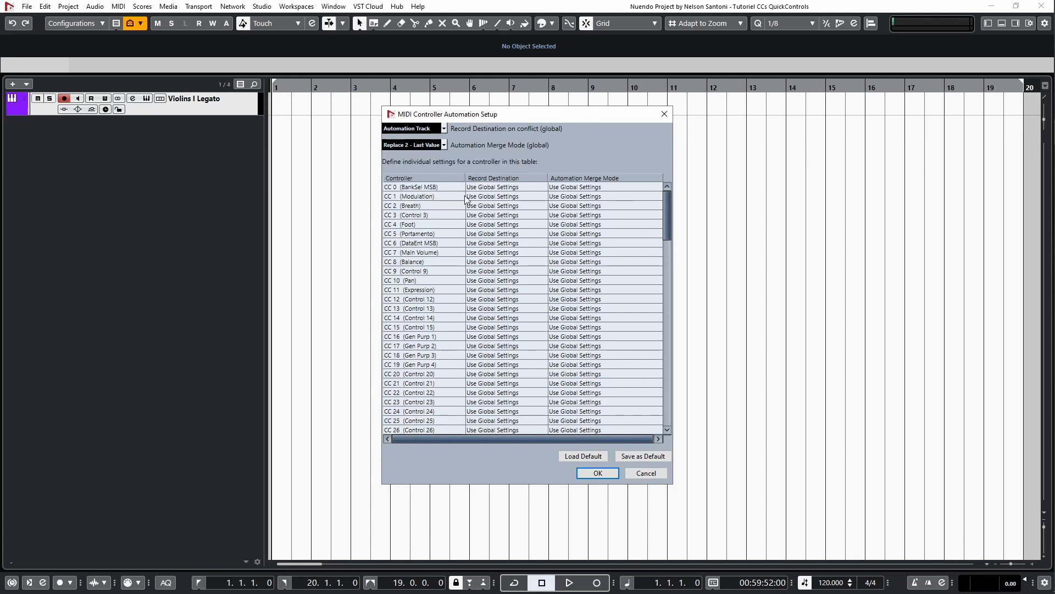
left_click(604, 474)
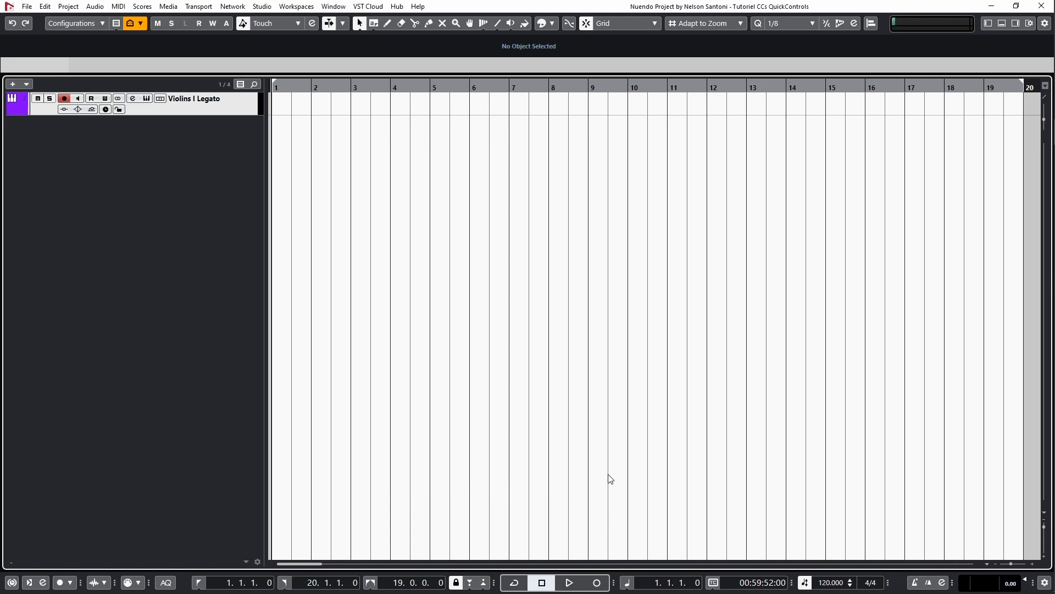
Step: Show the track Inspector, check that the Quick Controls section is enabled, and expand it
left_click(988, 24)
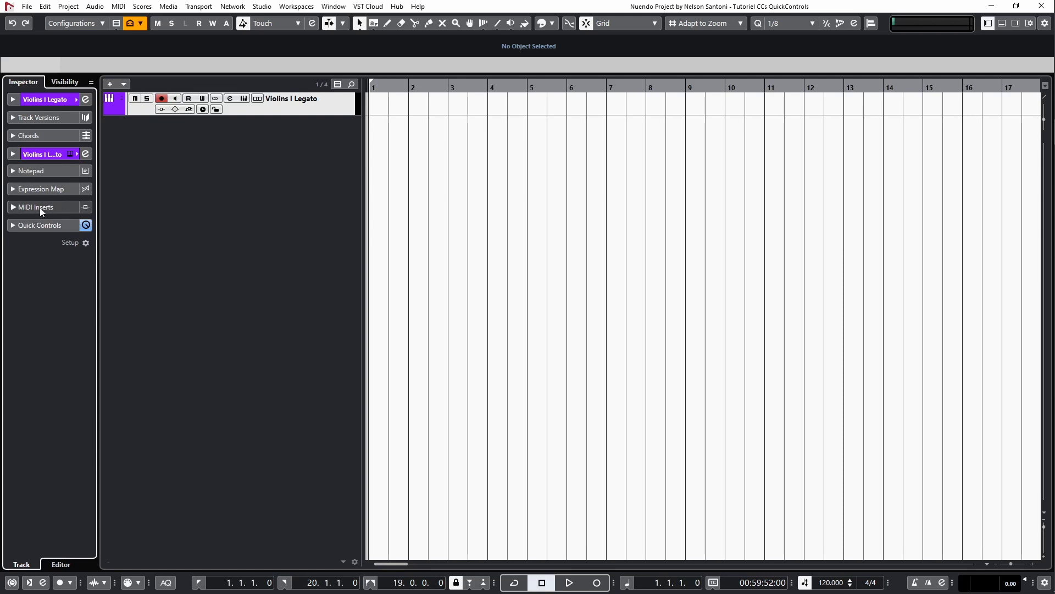
left_click(87, 243)
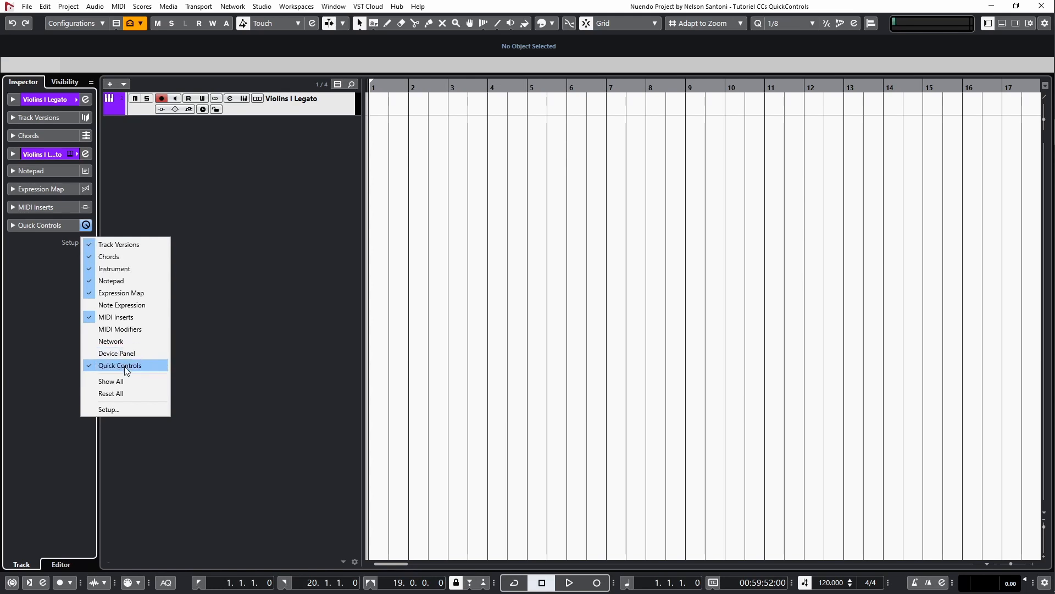
left_click(49, 222)
left_click(49, 223)
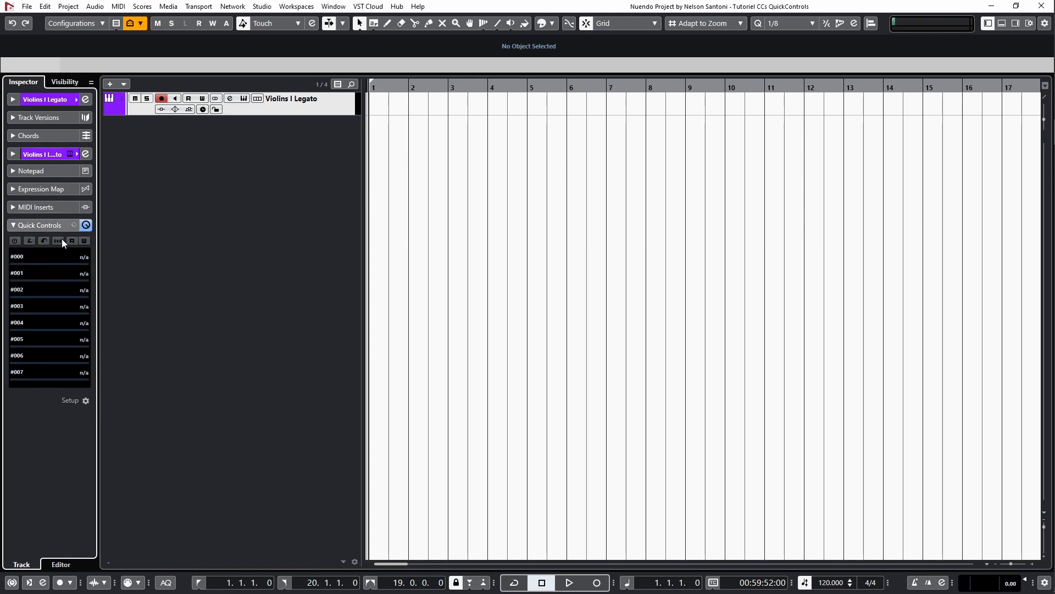
left_click(62, 241)
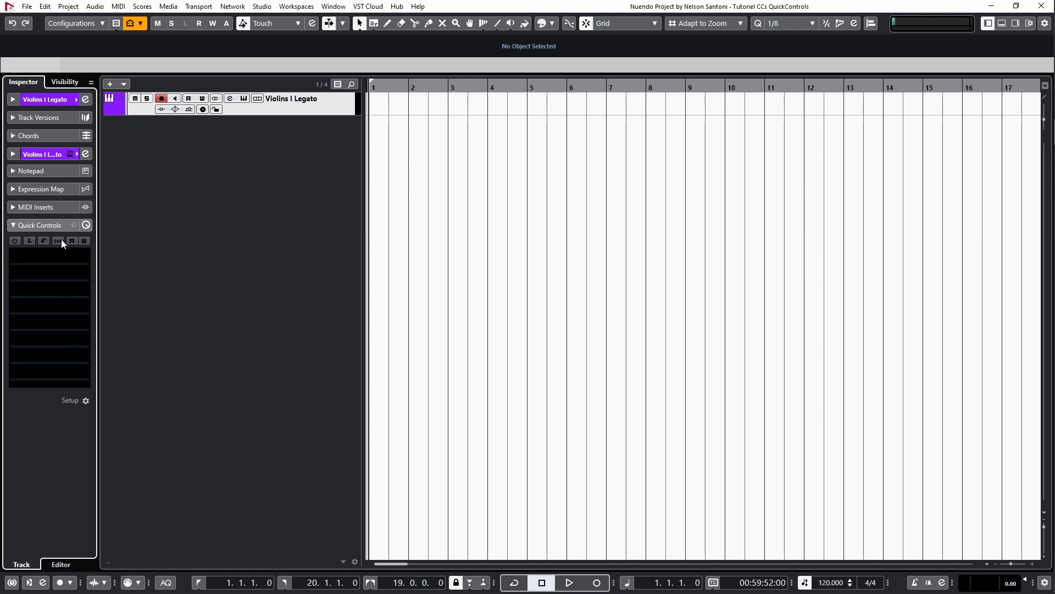
Step: Set the Violins I Legato track's MIDI channel to 1 in its basic track settings
left_click(42, 100)
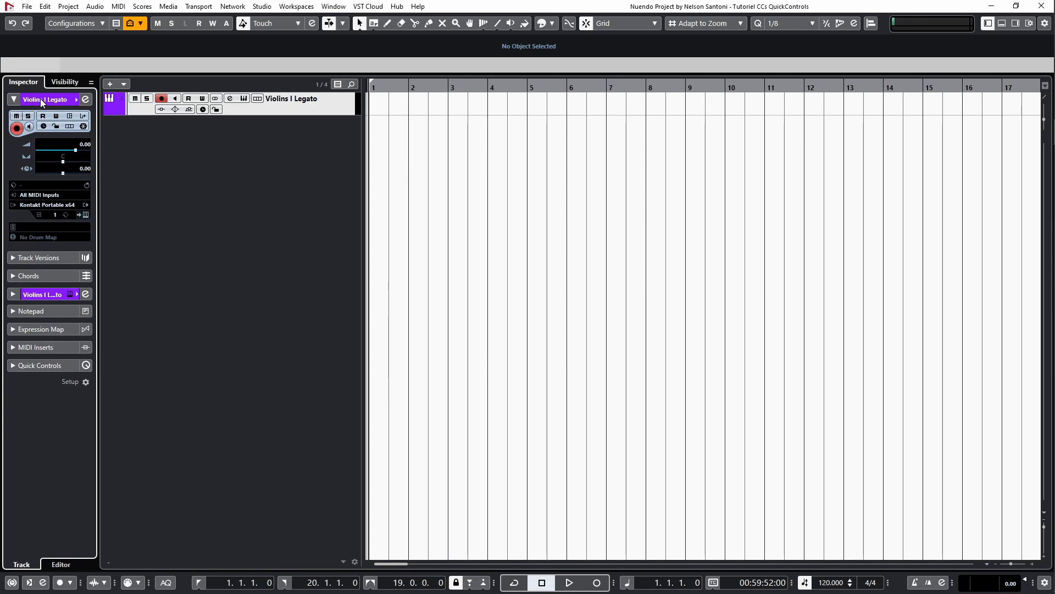
left_click(53, 215)
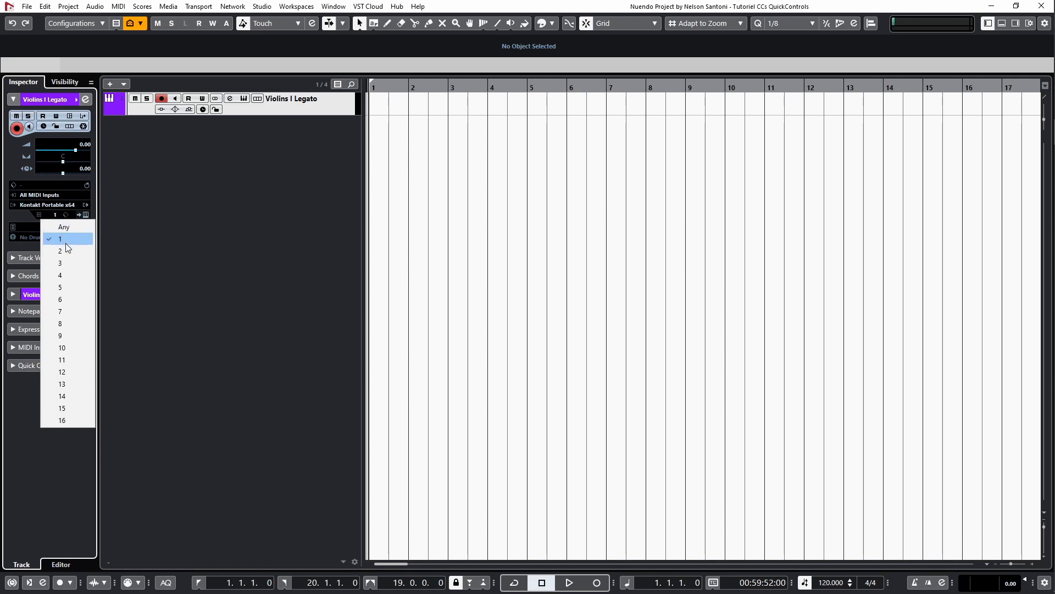
left_click(66, 243)
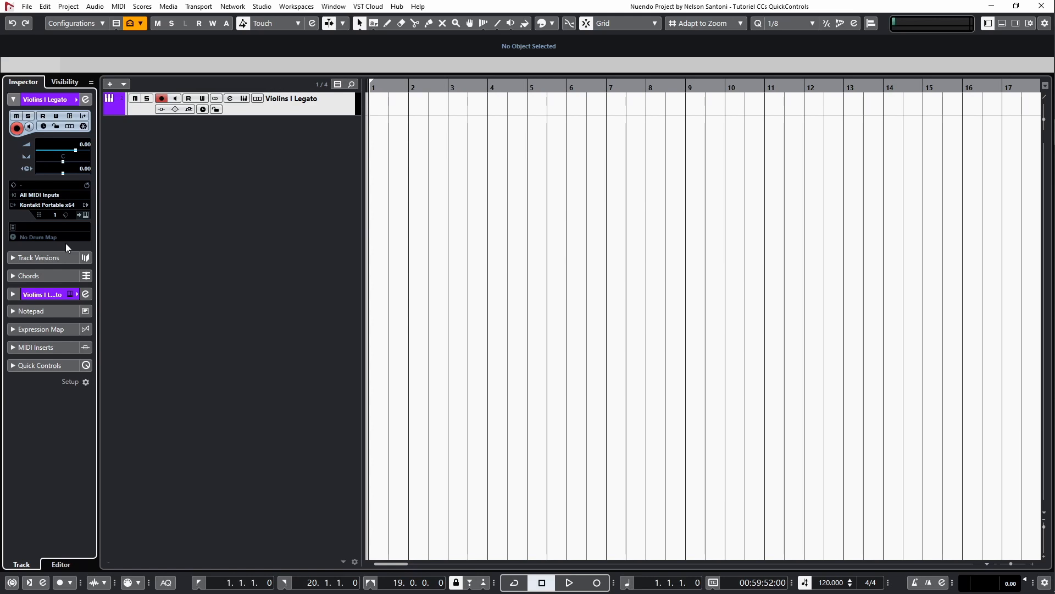
Step: Assign the MIDI channel parameter CC 1 (Modulation) to the first Quick Control slot of Violins I Legato
left_click(40, 364)
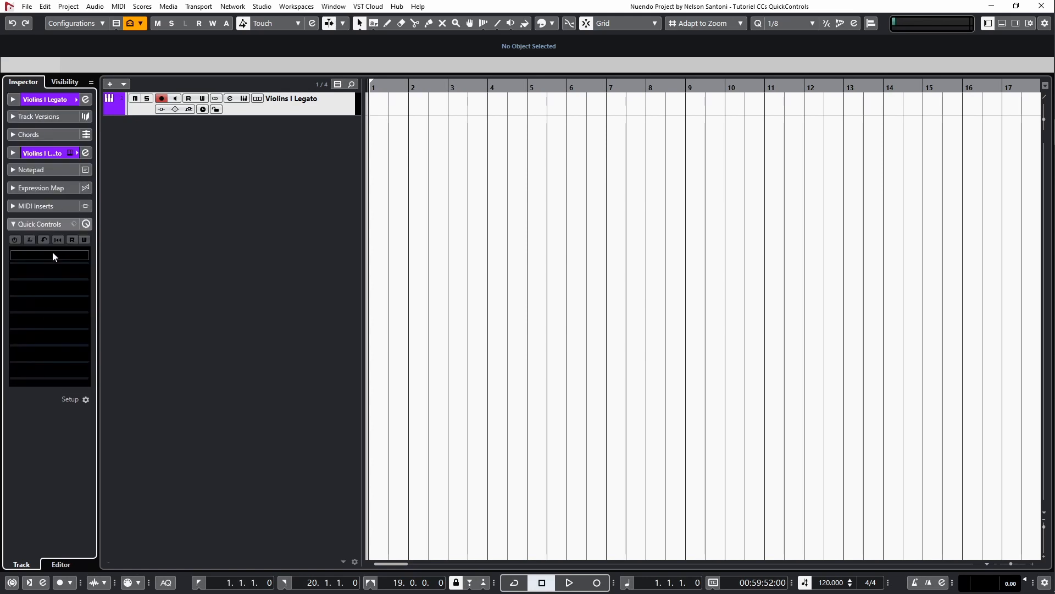
left_click(53, 255)
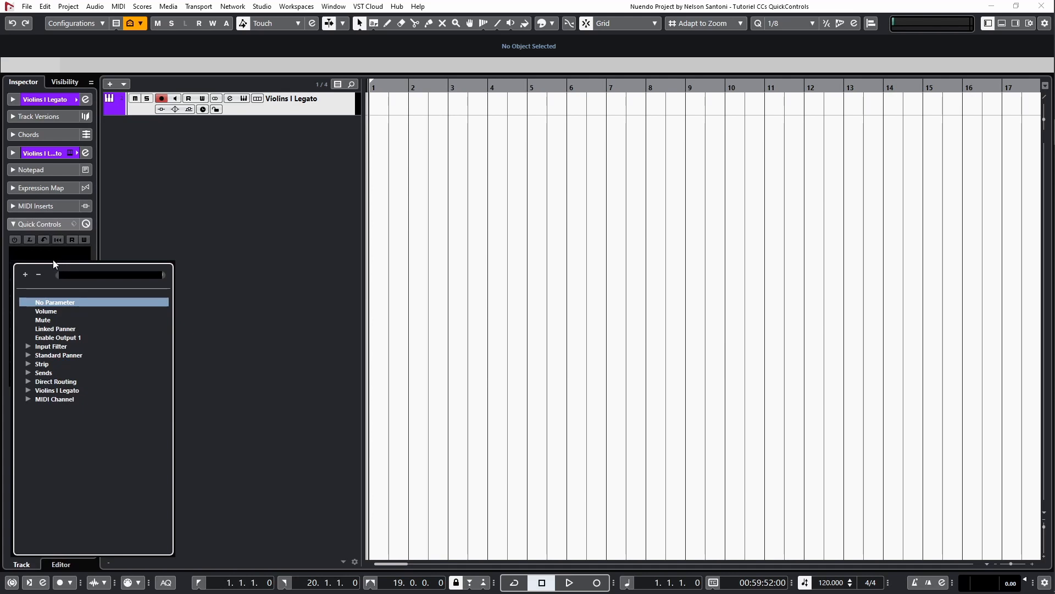
left_click(30, 399)
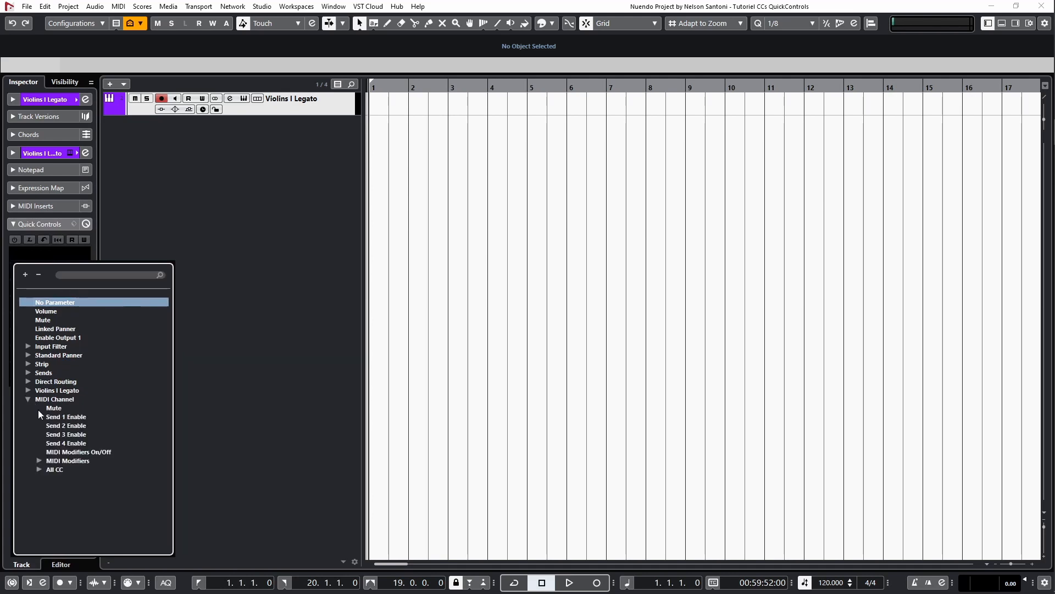
left_click(39, 470)
left_click(95, 485)
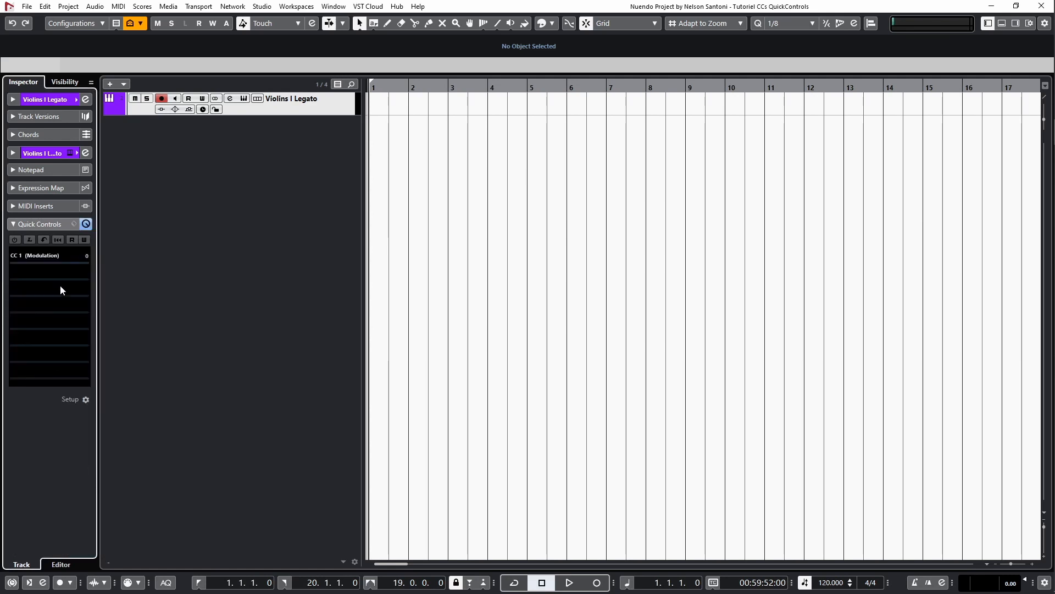
Step: Assign CC 11 (Expression) to the second Quick Control slot
left_click(52, 269)
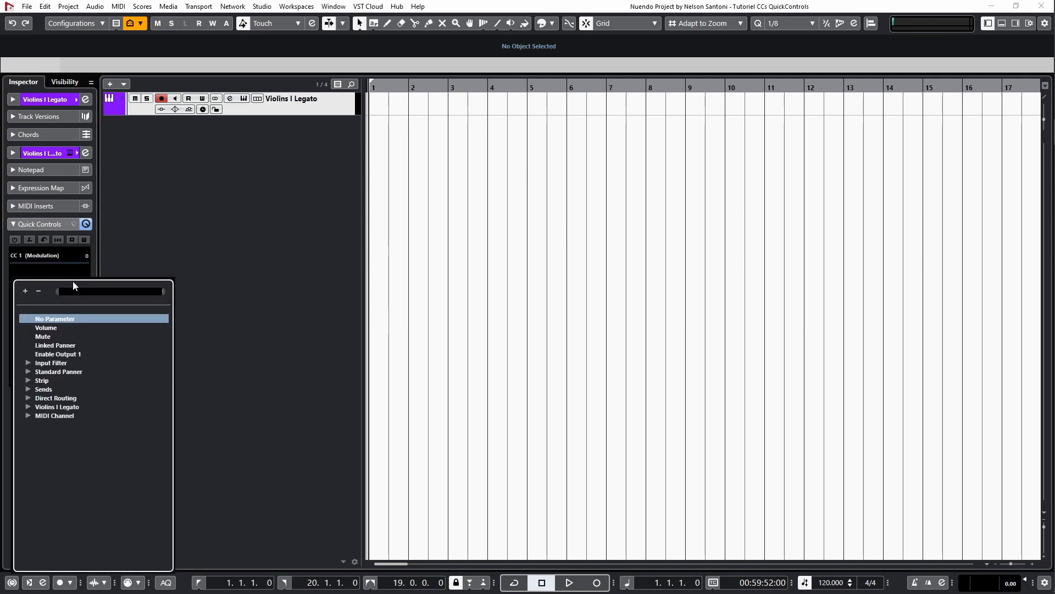
type("cc 11")
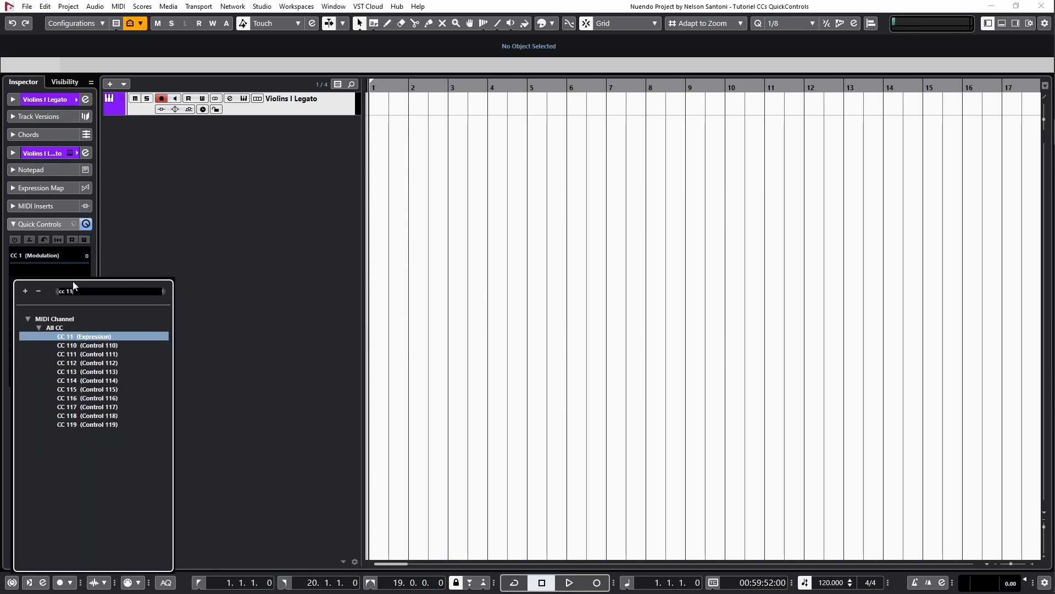
left_click(74, 343)
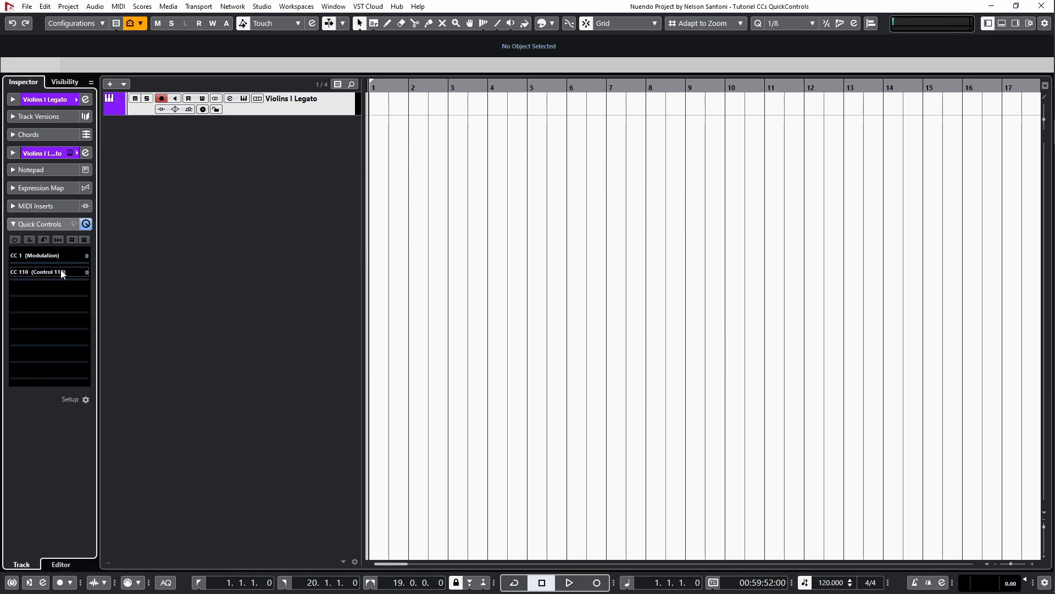
left_click(65, 273)
type("cc 11")
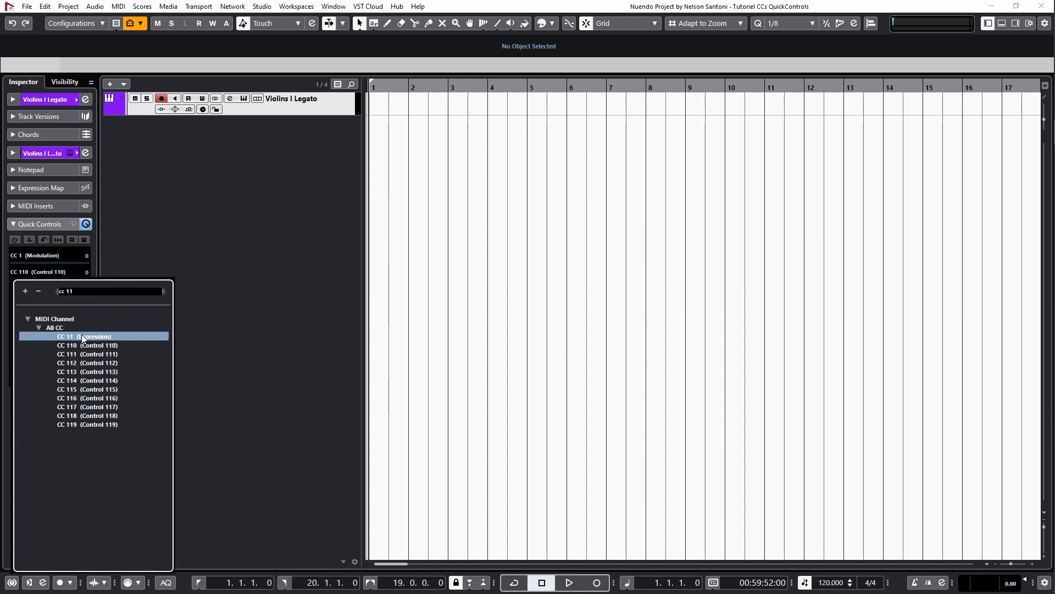
left_click(81, 335)
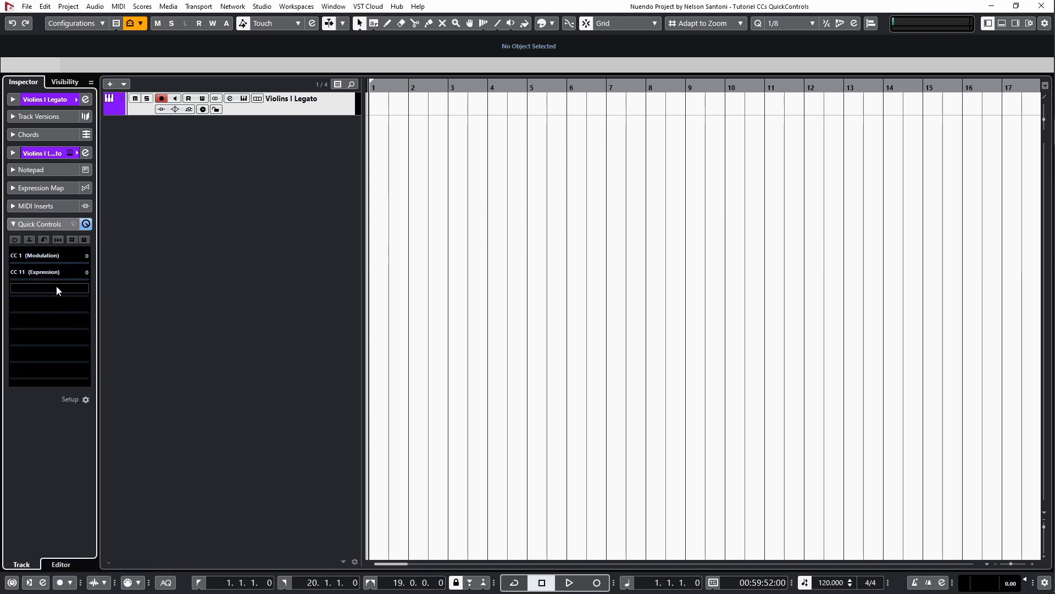
Step: Assign CC 3 (Control 3) to the third Quick Control slot and CC 16 (Gen Purp 1) to the fourth
left_click(56, 285)
type("cc 3")
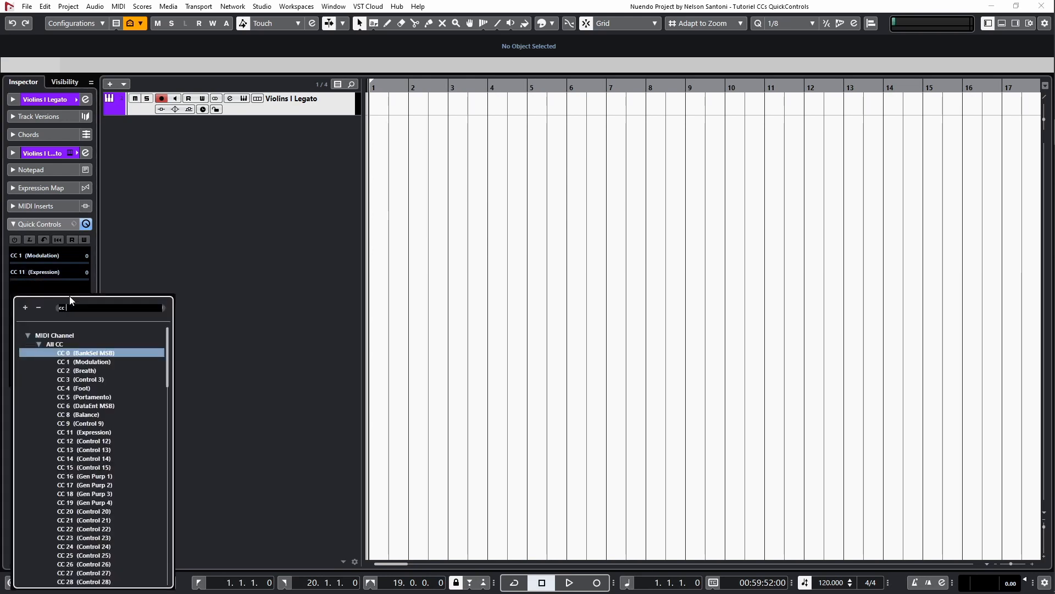
left_click(101, 353)
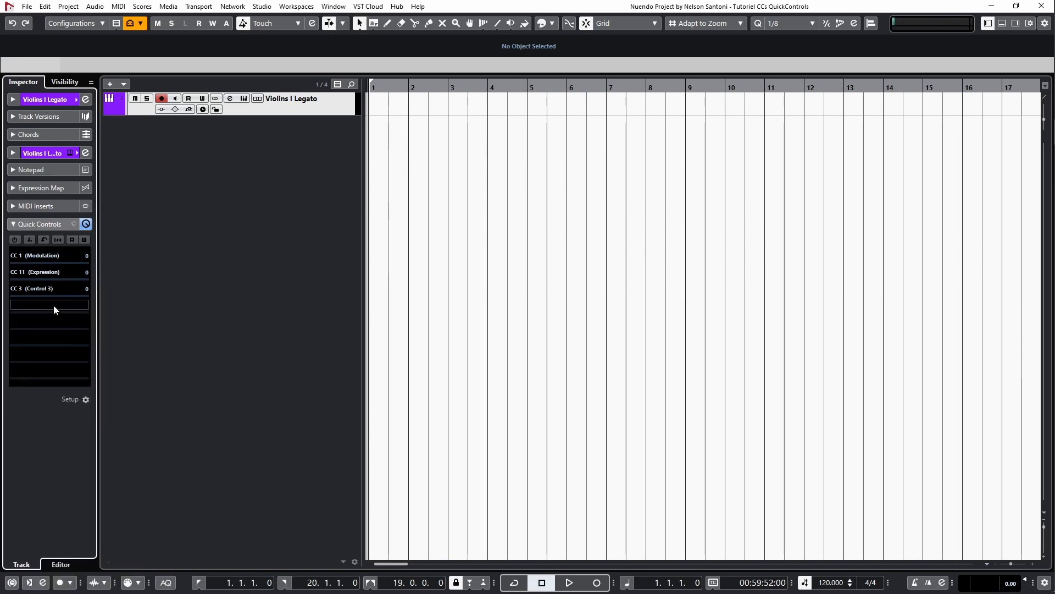
left_click(54, 307)
type("cc 16")
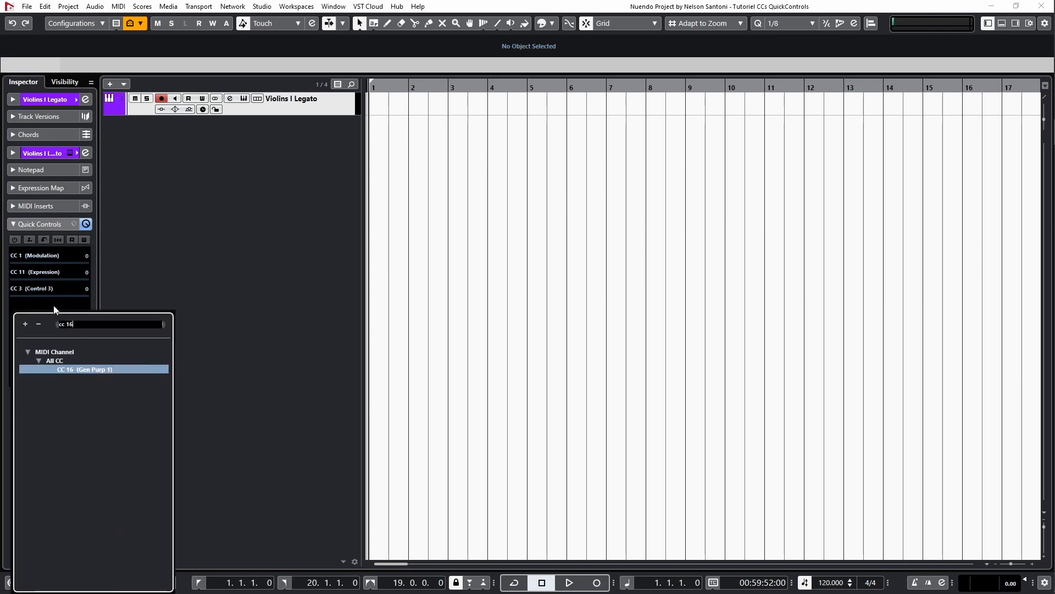
left_click(77, 370)
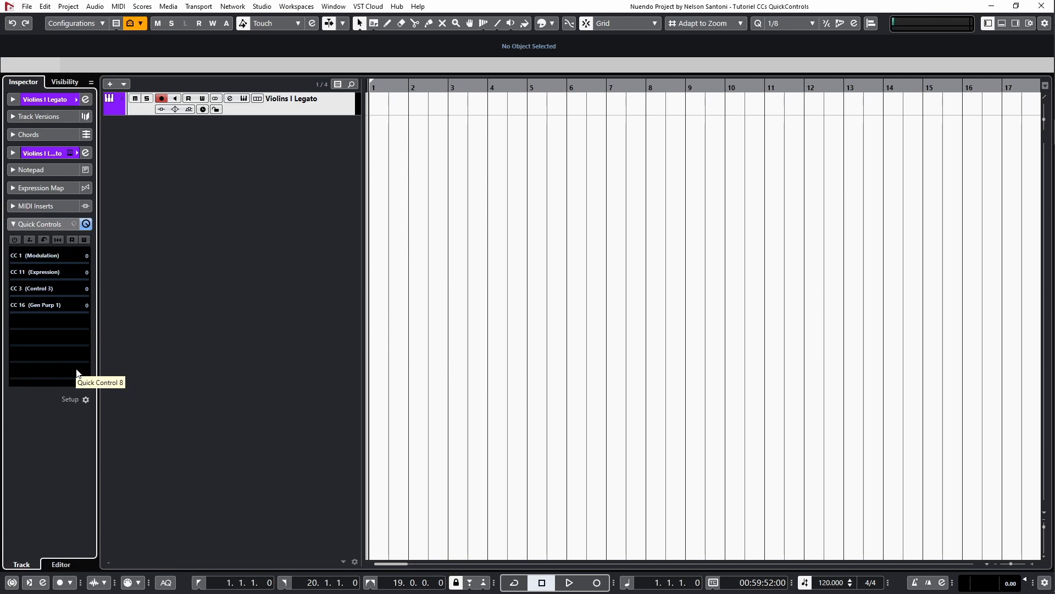
Step: Rename the CC 1 Quick Control to XFADE and the CC 11 Quick Control to EXPR
double_click(50, 255)
type("XFADE")
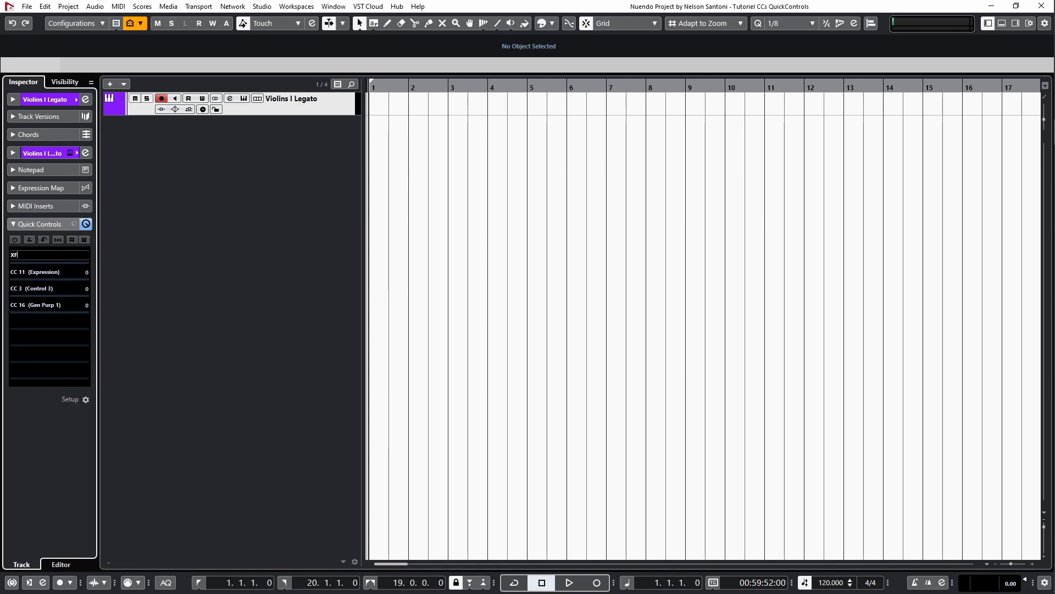
key("Return")
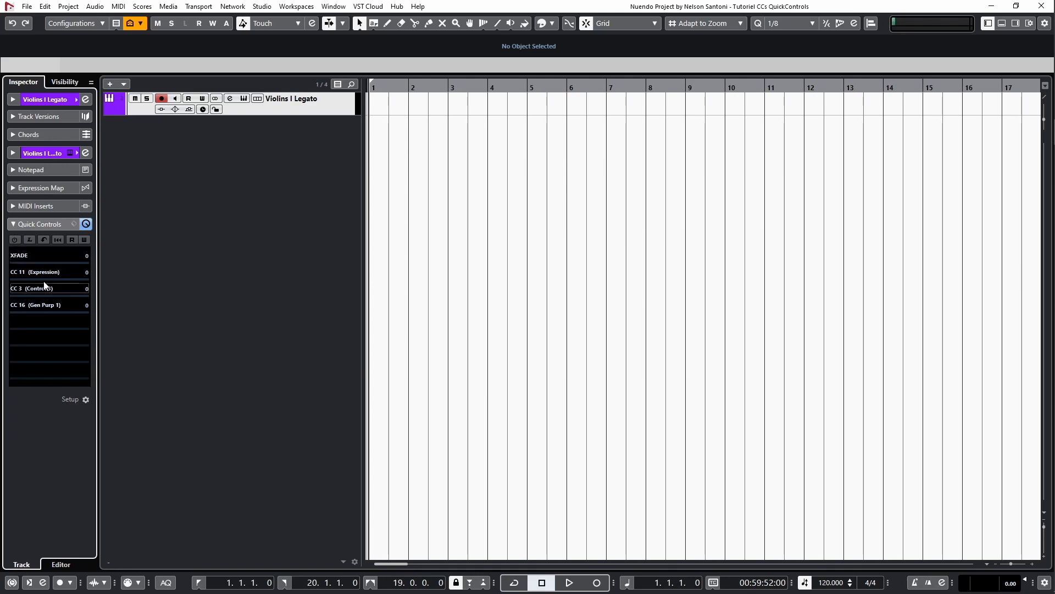
double_click(48, 271)
type("EXPR")
key("Return")
Step: Rename the CC 3 Quick Control to VIBR and the CC 16 Quick Control to SORD
double_click(41, 288)
type("VIBR")
key("Return")
double_click(38, 308)
type("SORD")
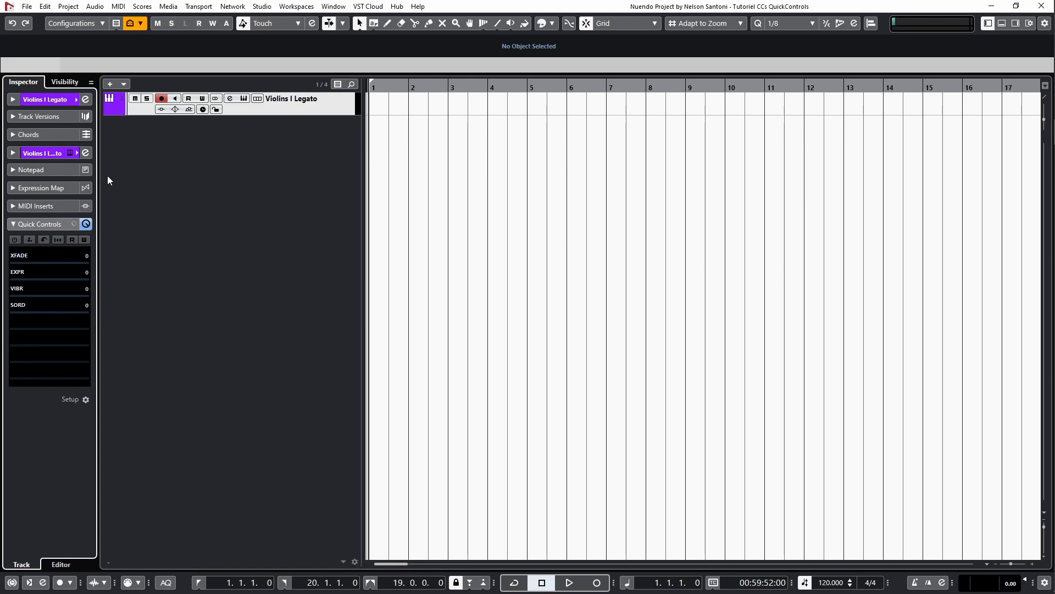
Step: Reveal four automation lanes under the Violins I Legato track
left_click(109, 110)
left_click(114, 134)
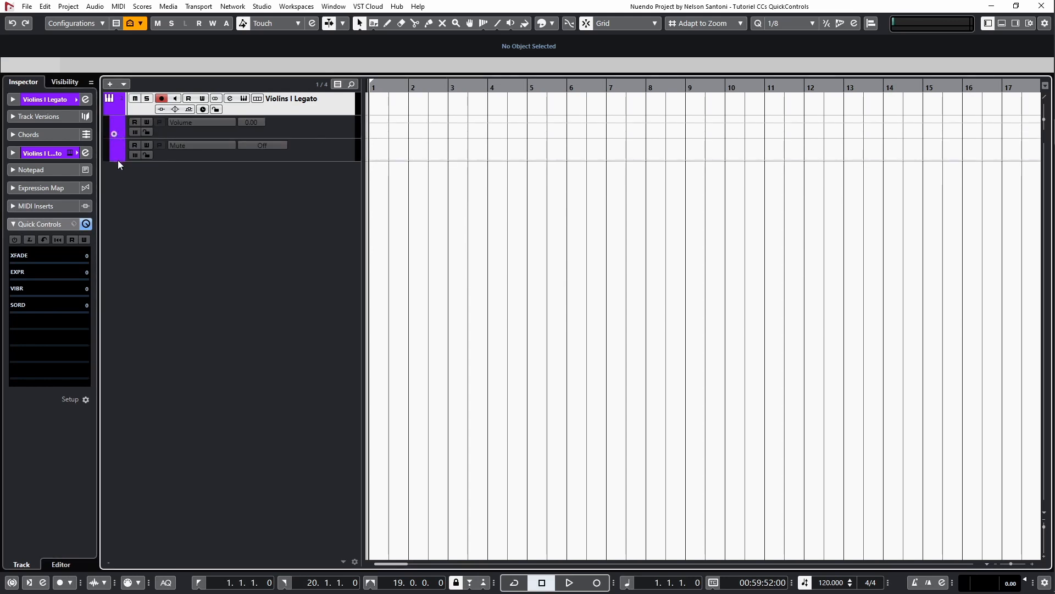
left_click(114, 157)
left_click(114, 180)
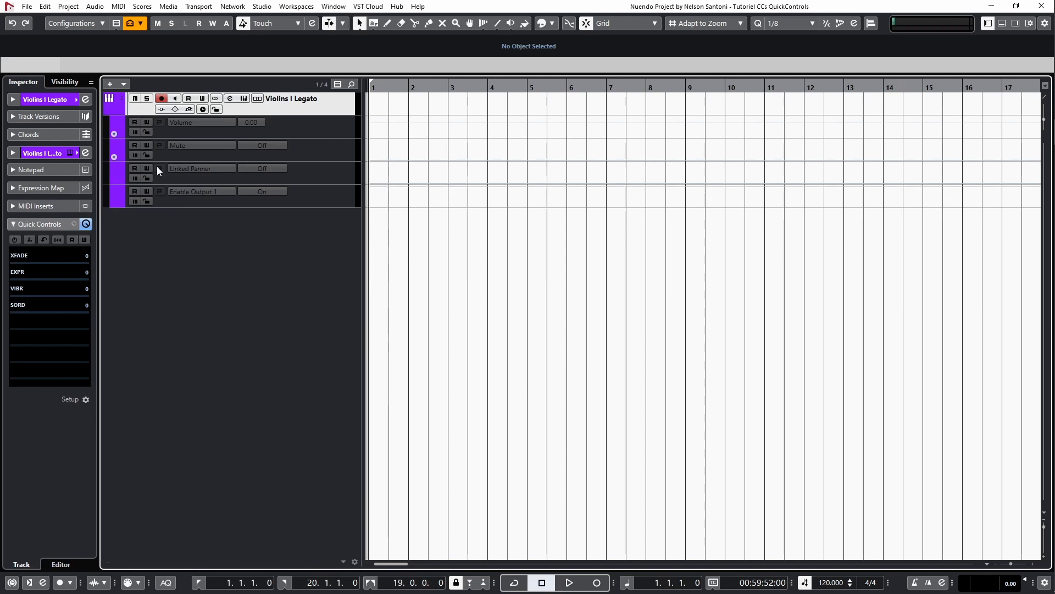
Step: Change the first automation lane's parameter from Volume to CC 1 (Modulation), filtering the parameter list by "cc 1"
left_click(200, 122)
left_click(232, 312)
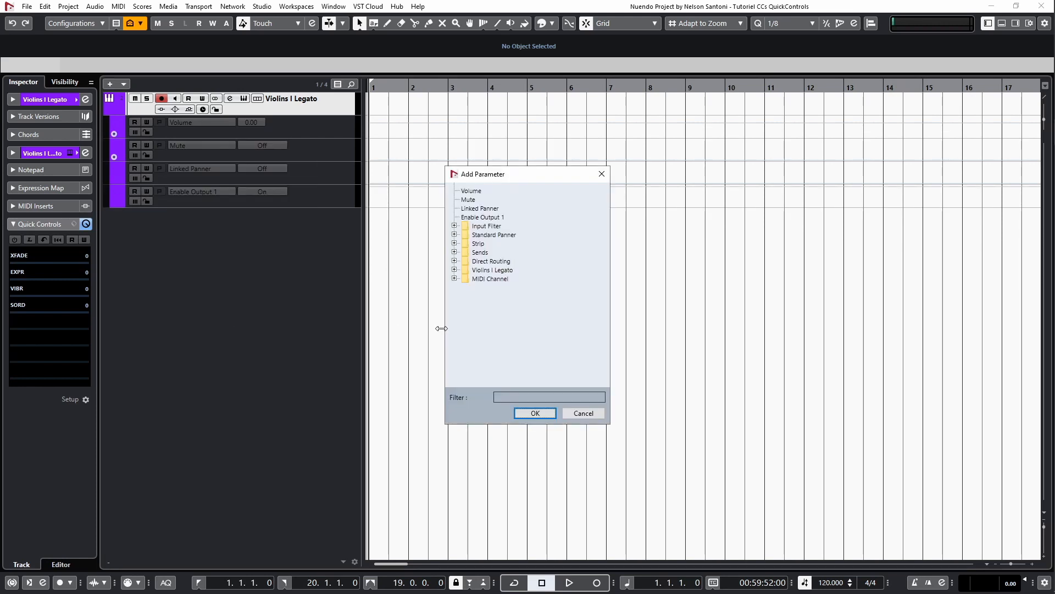
left_click(505, 397)
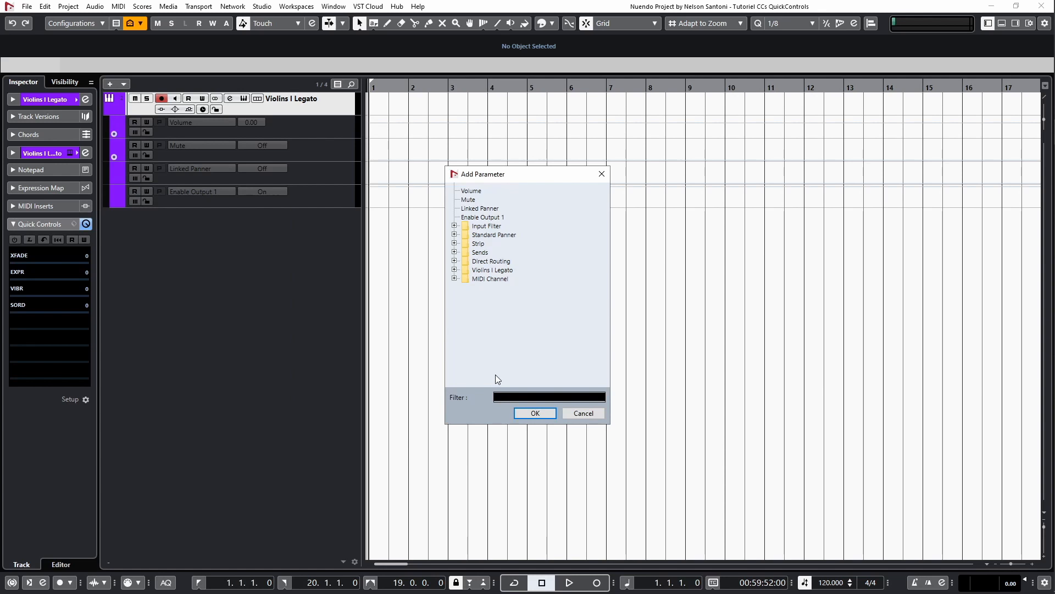
type("cc 1")
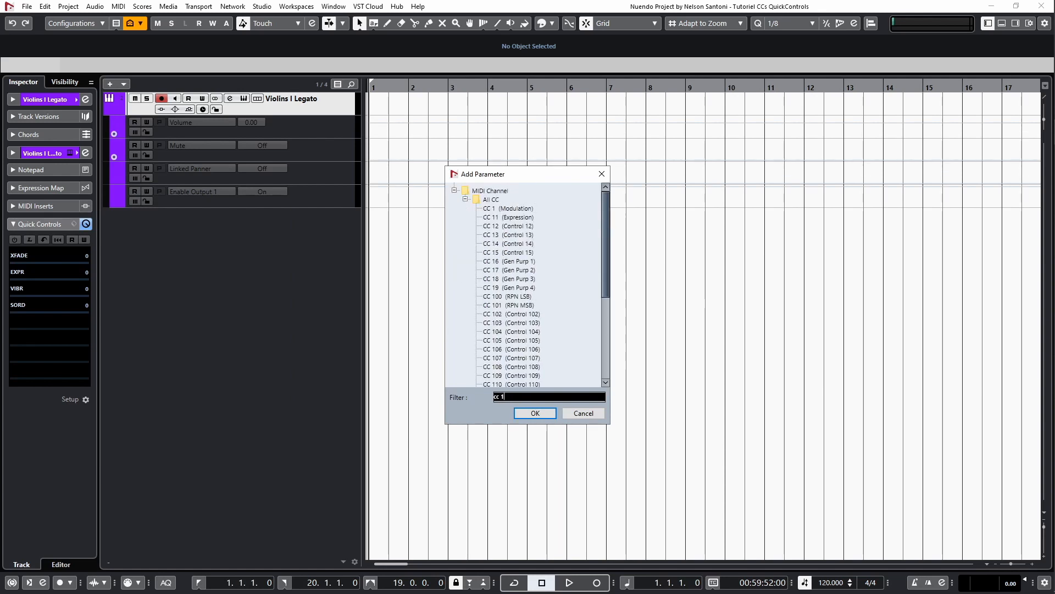
double_click(511, 208)
Step: Change the second automation lane's parameter from Mute to CC 11 (Expression), filtering the parameter list by "cc 11"
left_click(219, 145)
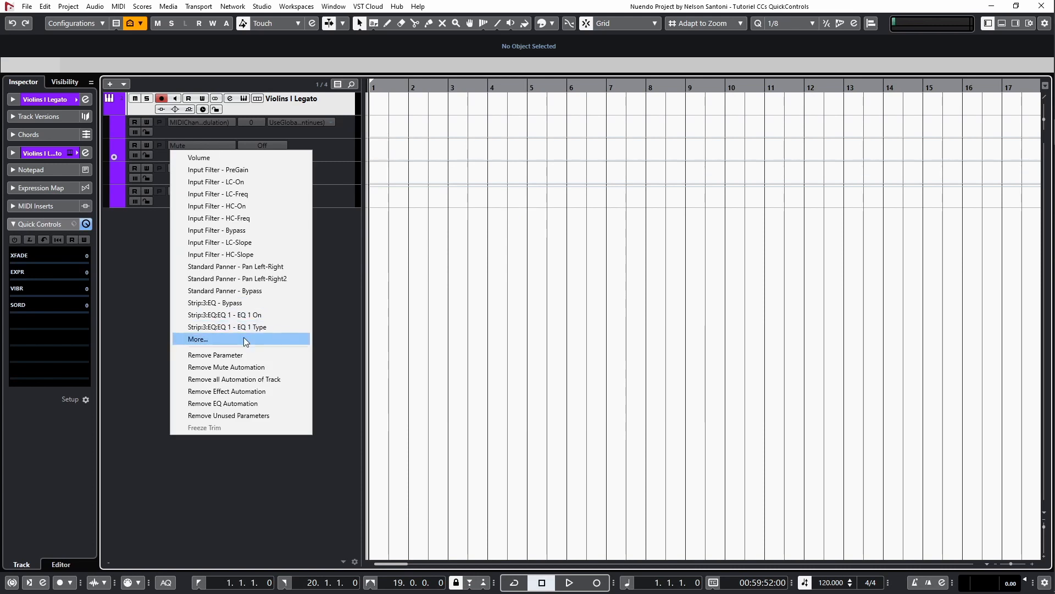
left_click(243, 337)
left_click(504, 396)
type("cc 11")
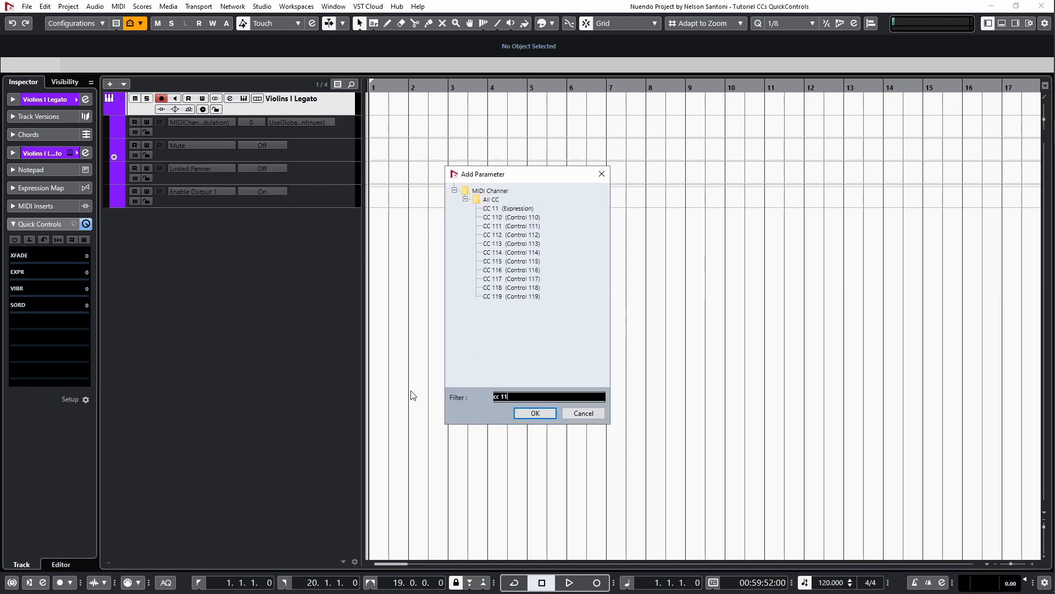
double_click(492, 208)
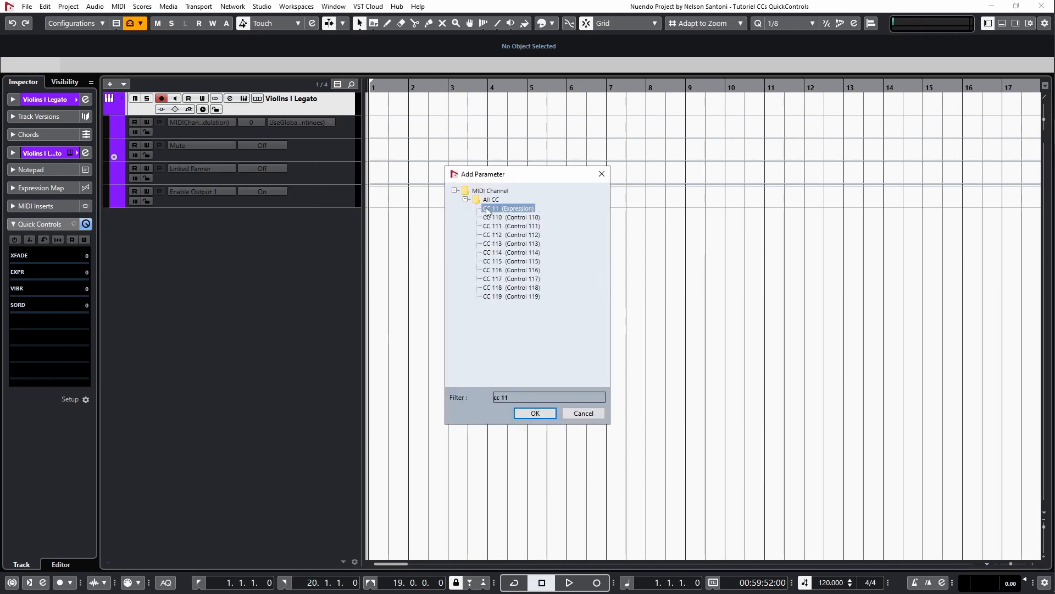
Step: Change the third automation lane's parameter from Linked Panner to CC 3 (Control 3), filtering the parameter list by "cc 3"
left_click(207, 171)
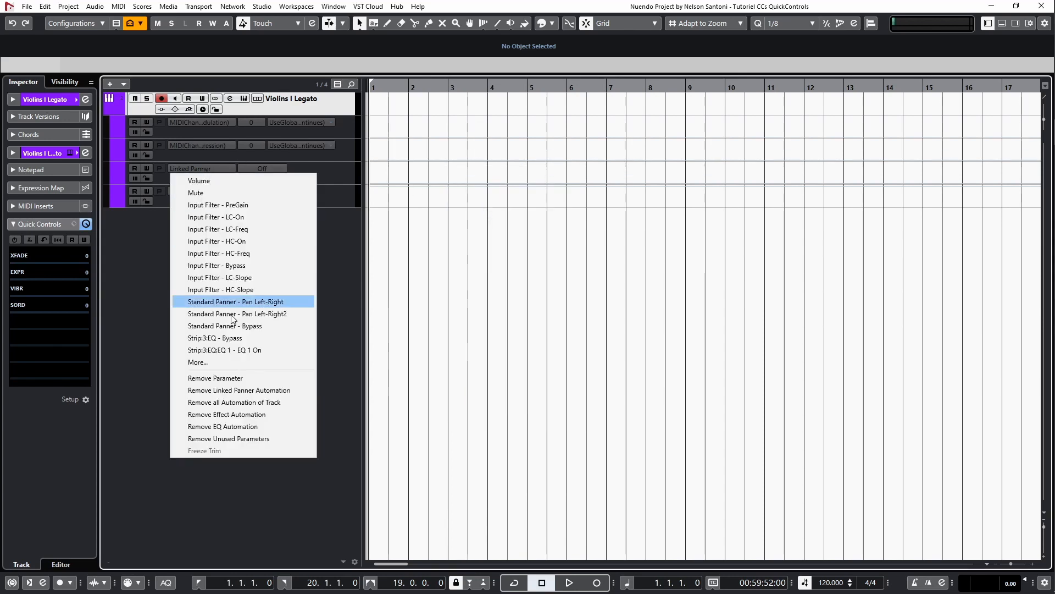
left_click(245, 361)
left_click(532, 396)
type("cc")
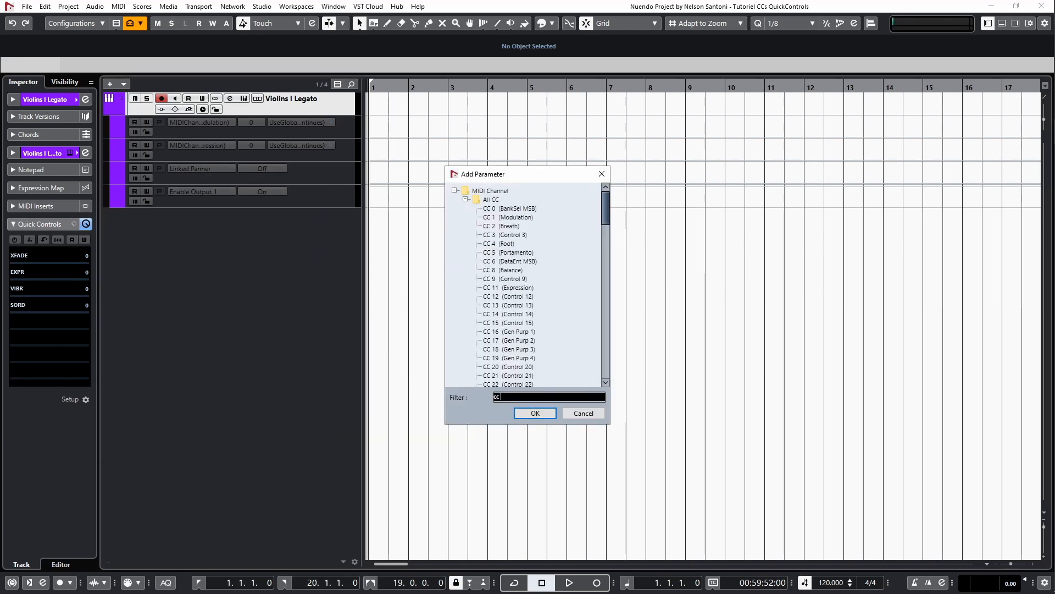
type(" 3")
double_click(501, 208)
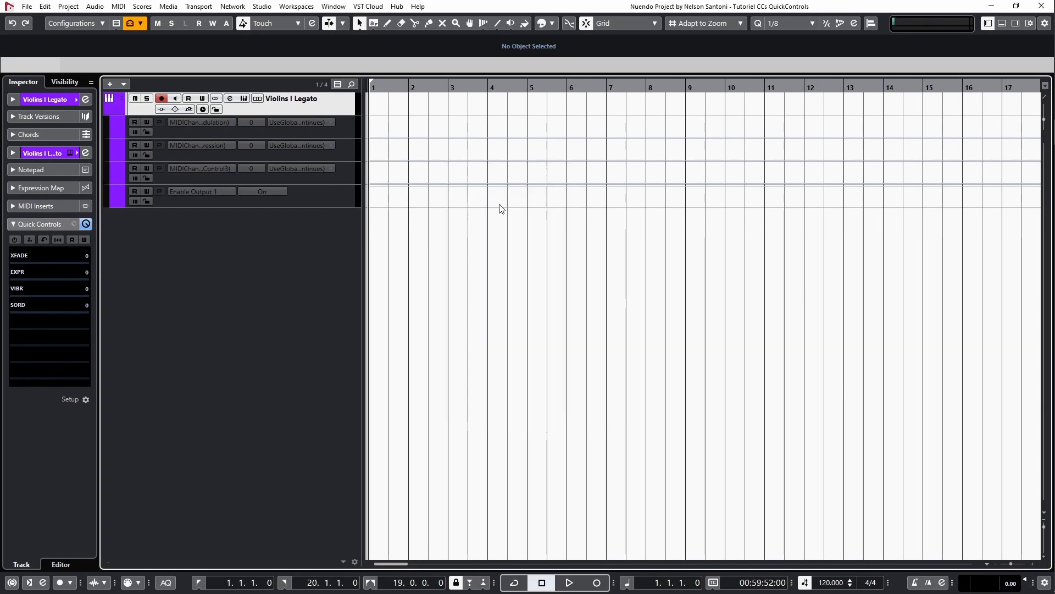
Step: Change the fourth automation lane's parameter from Enable Output 1 to CC 16 (Gen Purp 1), filtering the parameter list by "cc 16"
left_click(199, 192)
left_click(248, 384)
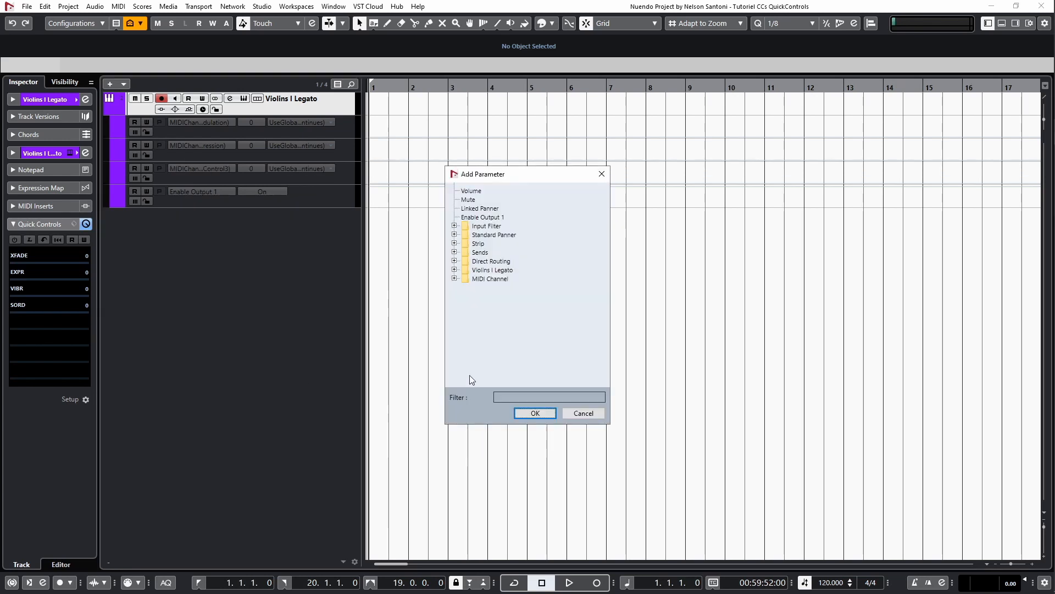
left_click(523, 397)
type("cc 16")
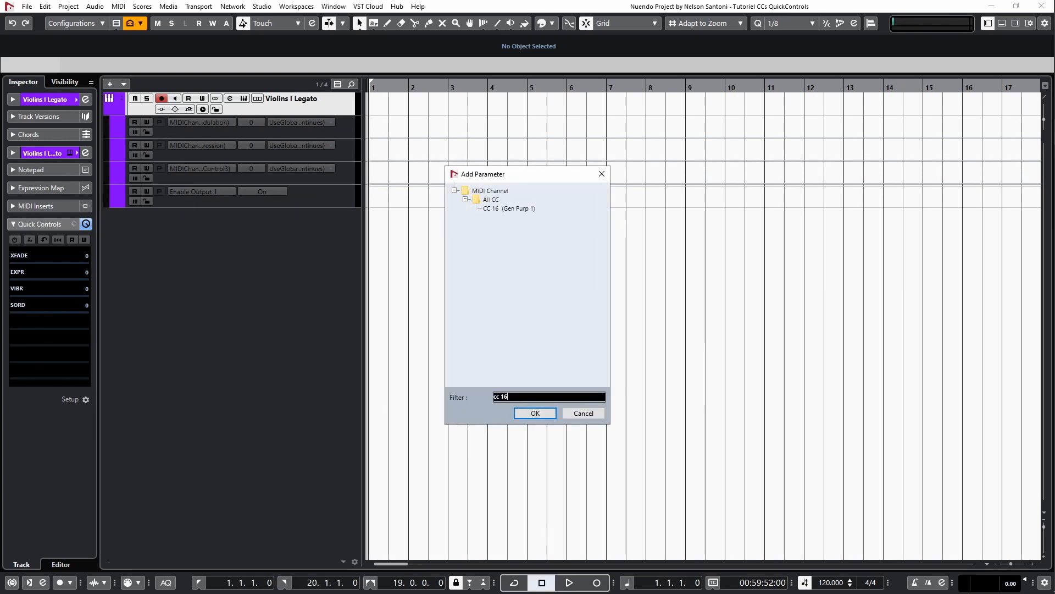
double_click(502, 209)
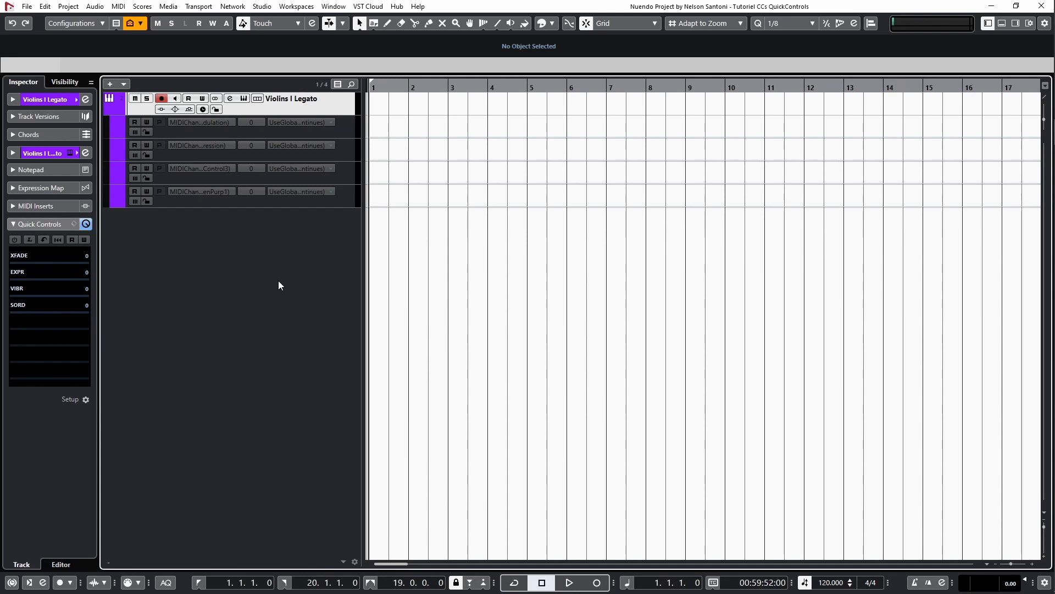
Step: Try drawing automation on the CC 1 lane, undo it, and enable automation write for the four CC lanes
mouse_move(376, 135)
left_mouse_down()
mouse_move(443, 119)
mouse_move(493, 121)
mouse_move(507, 135)
left_mouse_up()
key("ctrl+z")
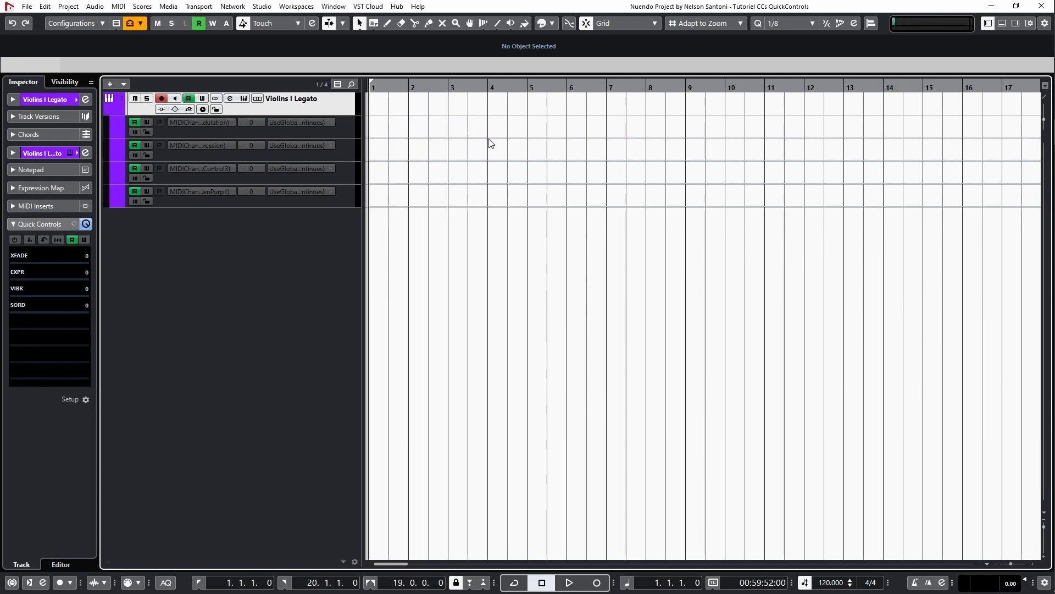
left_click(146, 122)
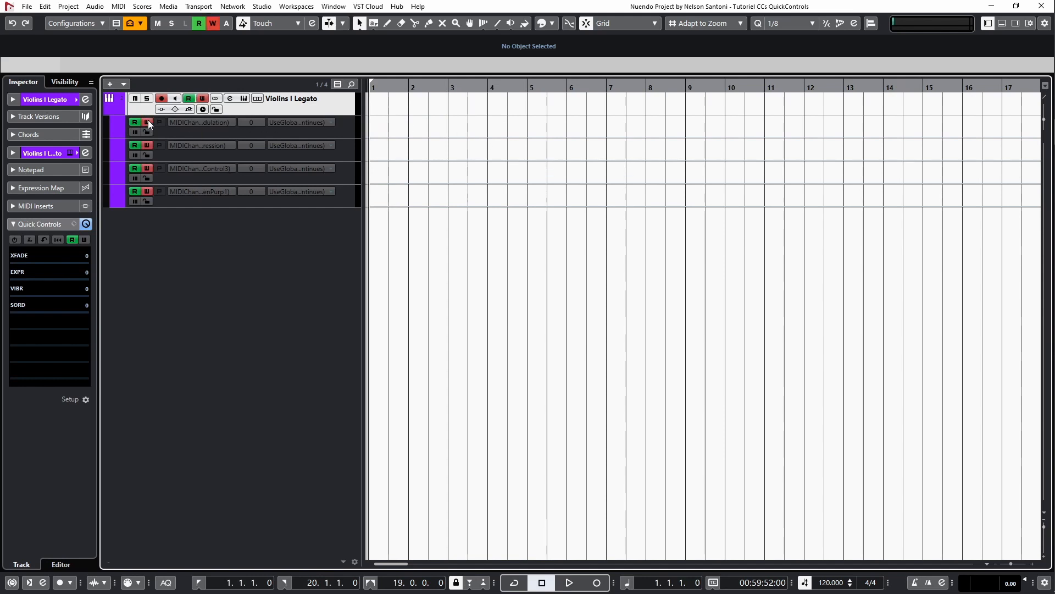
Step: Record a test pass of XFADE movements on the CC 1 lane from bar 1 to about bar 6, and undo it
key("space")
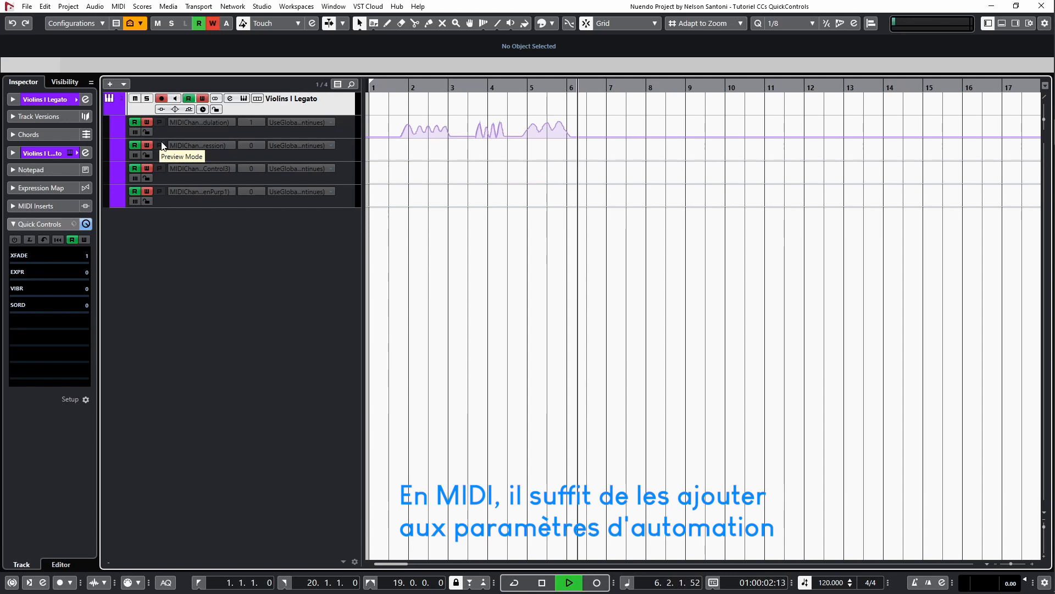
key("space")
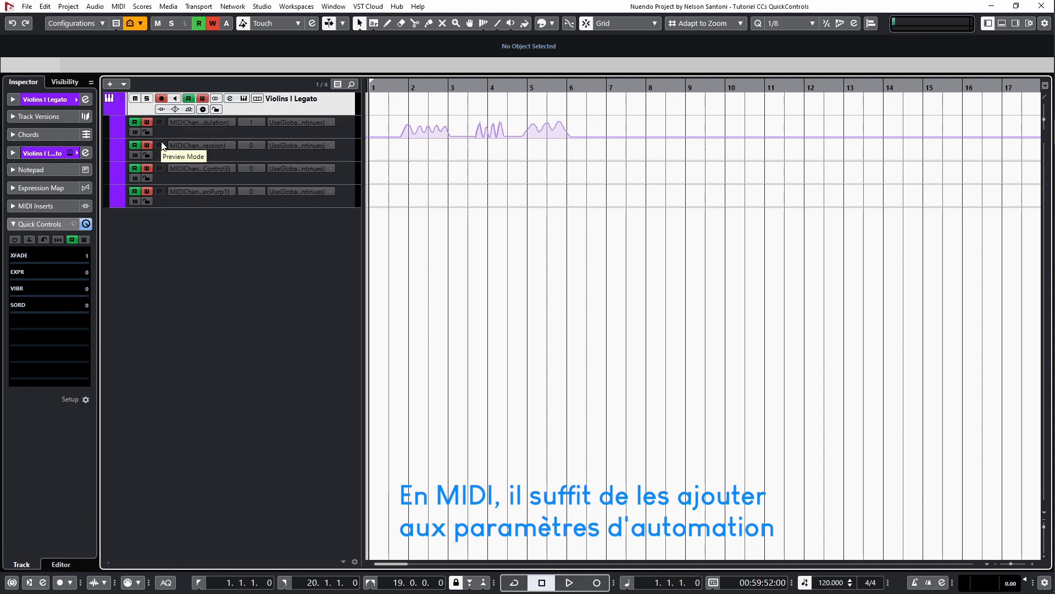
key("ctrl+z")
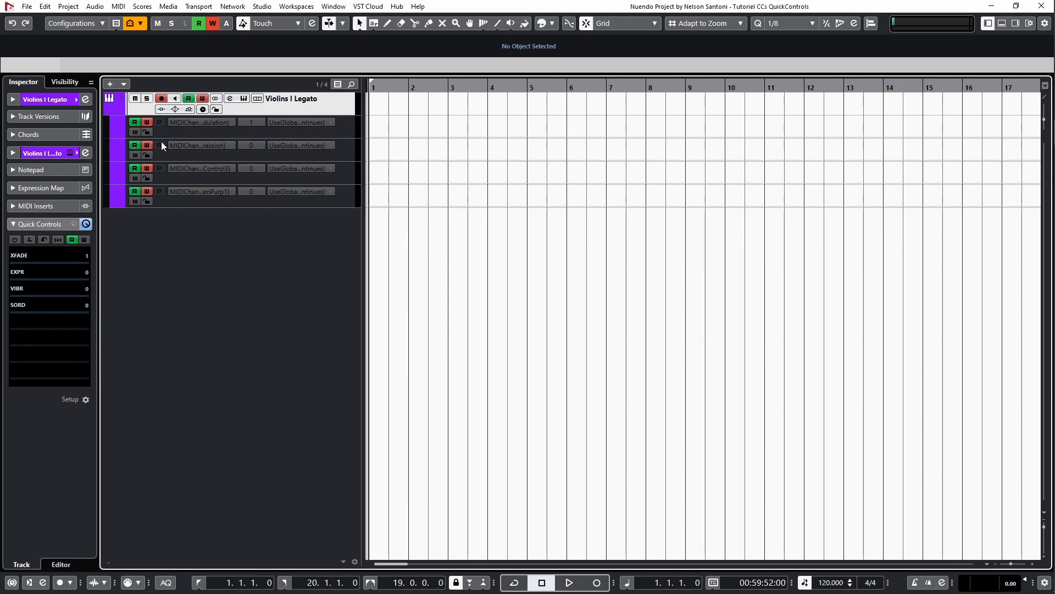
Step: Add an automation point at the start of the CC 1 lane and set its value to 64
left_click_drag(378, 132, 361, 126)
left_click(141, 51)
type("64")
key("Return")
Step: Add an automation point at the start of the CC 11 lane and set its value to 100
left_click(376, 165)
left_click_drag(377, 161, 361, 144)
left_click(145, 52)
type("100")
key("Return")
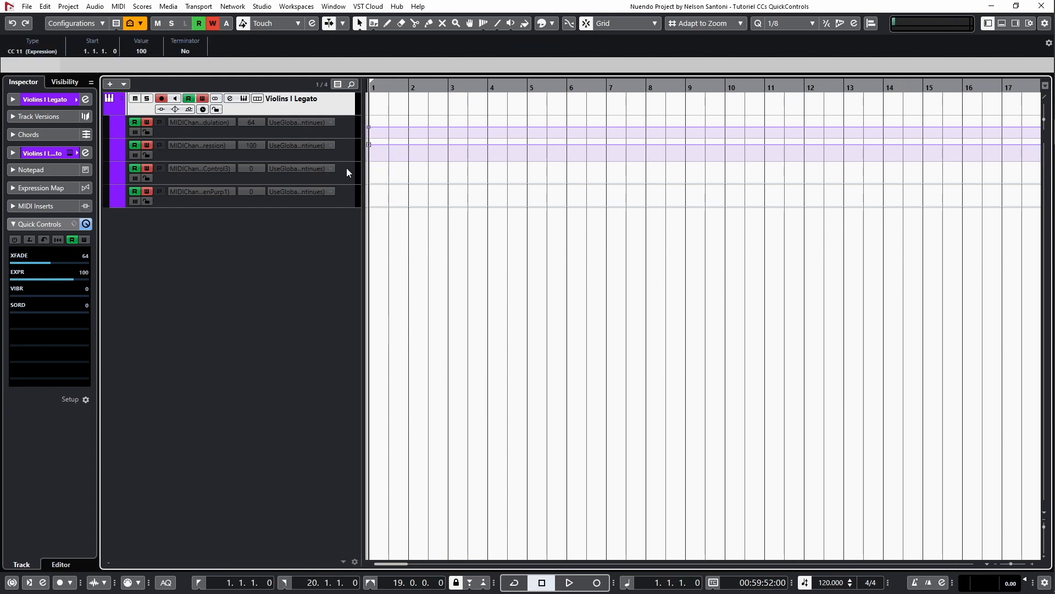
Step: Add starting automation points to the CC 3 lane with value 64 and to the CC 16 lane with value 0
left_click_drag(382, 177, 325, 165)
left_click(130, 50)
type("64")
key("Return")
left_click_drag(378, 202, 325, 237)
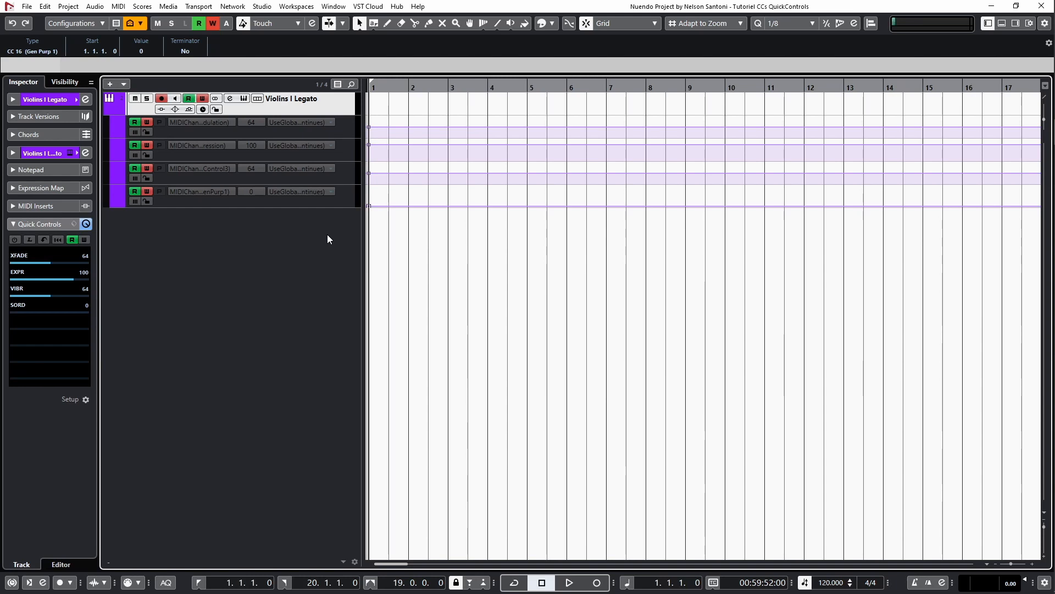
Step: Create a MIDI part from bar 1 to bar 5 on Violins I Legato and draw a freehand CC 1 automation curve beneath it
left_click_drag(371, 104, 525, 105)
left_click_drag(402, 128, 506, 114)
Step: Check the part's CC curves in the Key Editor, and move the part with its automation to start at 8.3.1.0
double_click(474, 107)
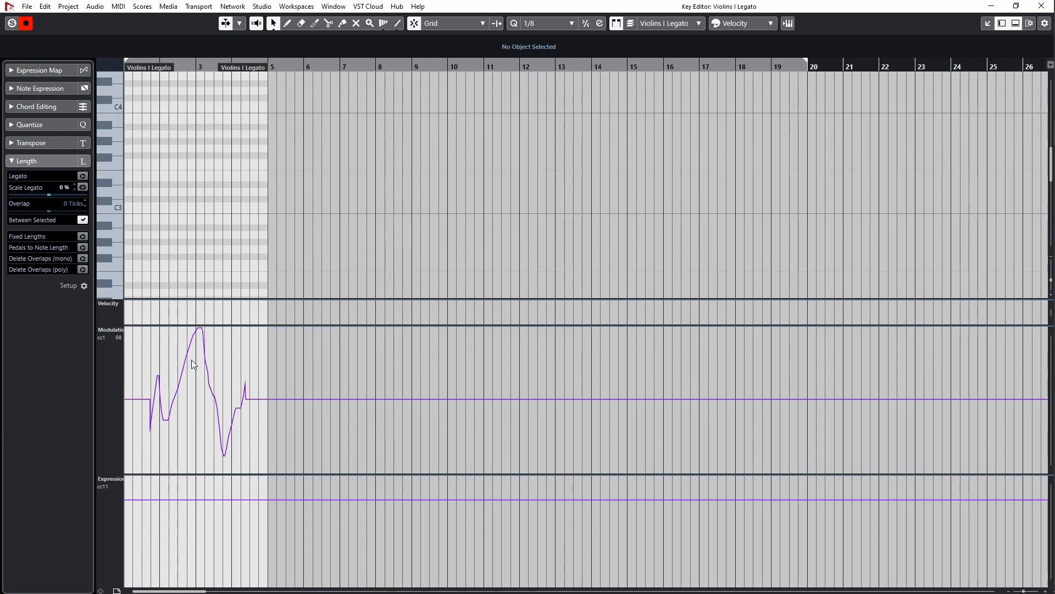
key("Escape")
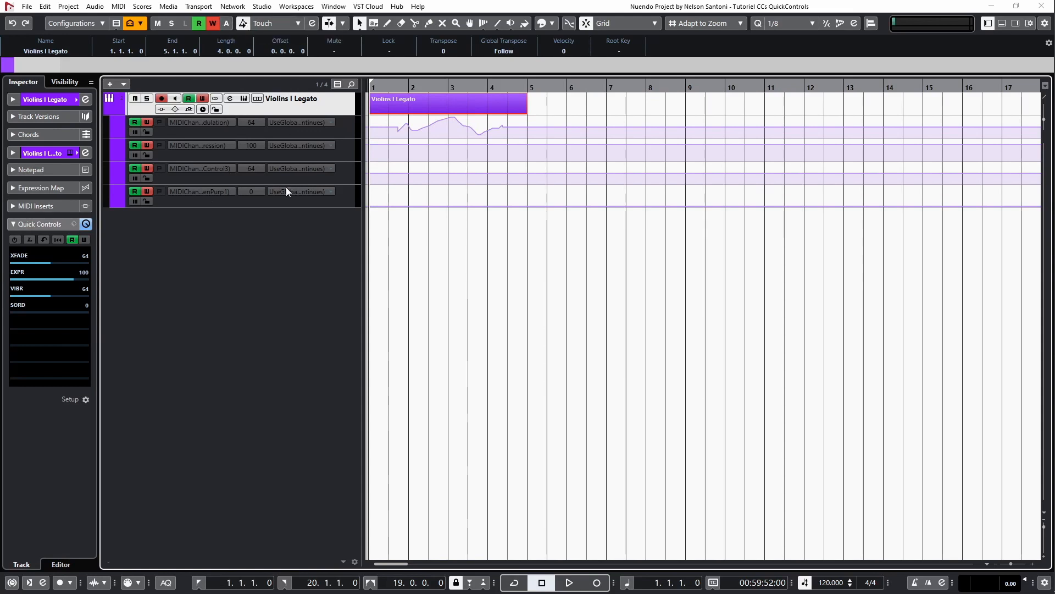
left_click_drag(447, 101, 742, 105)
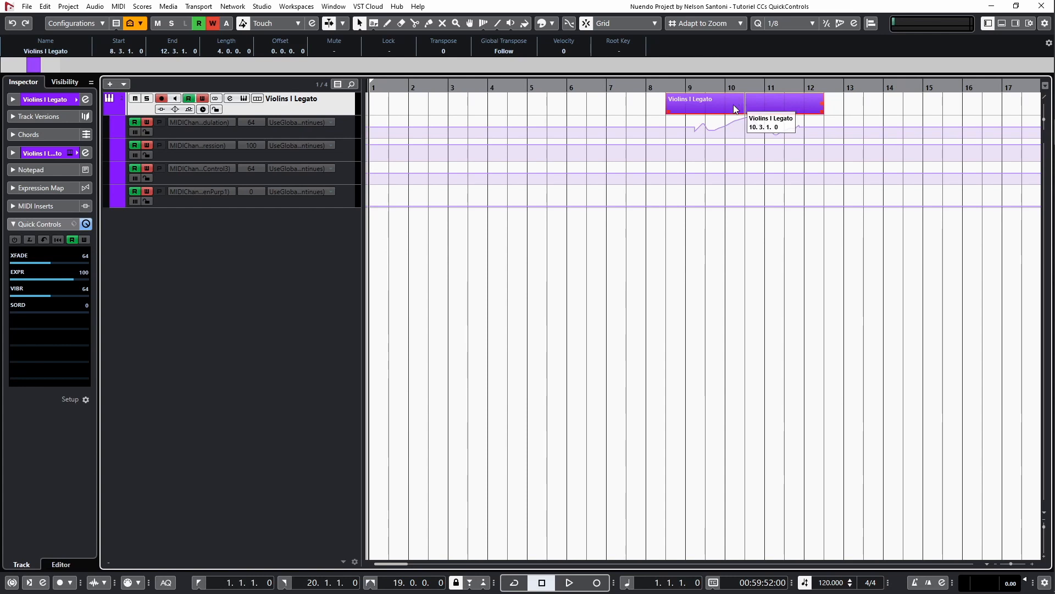
Step: Save the track's Quick Controls assignments as a preset named "Berlin Strings"
left_click(72, 223)
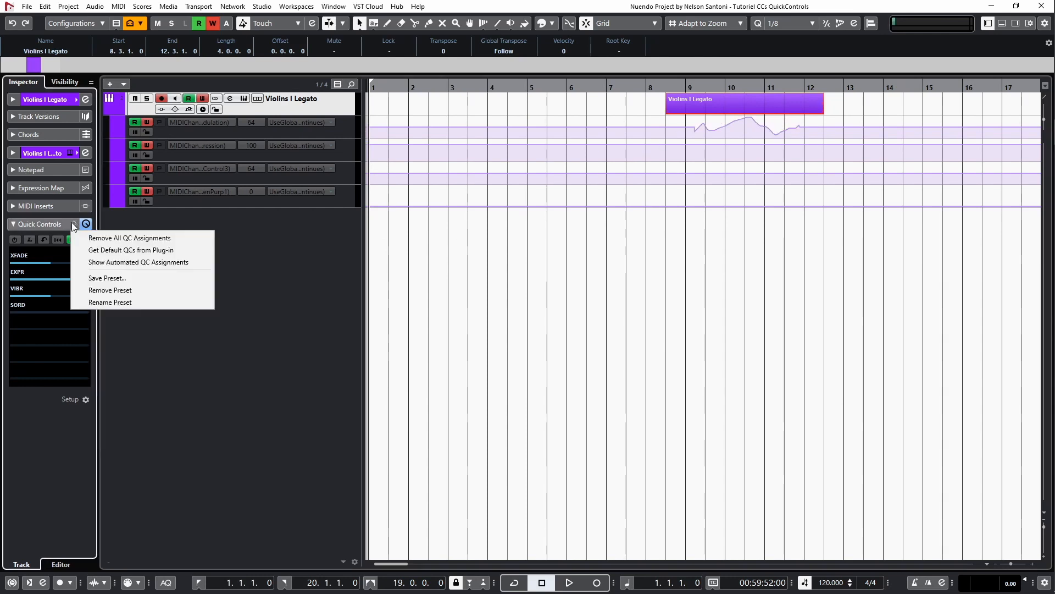
left_click(133, 278)
type("Berl")
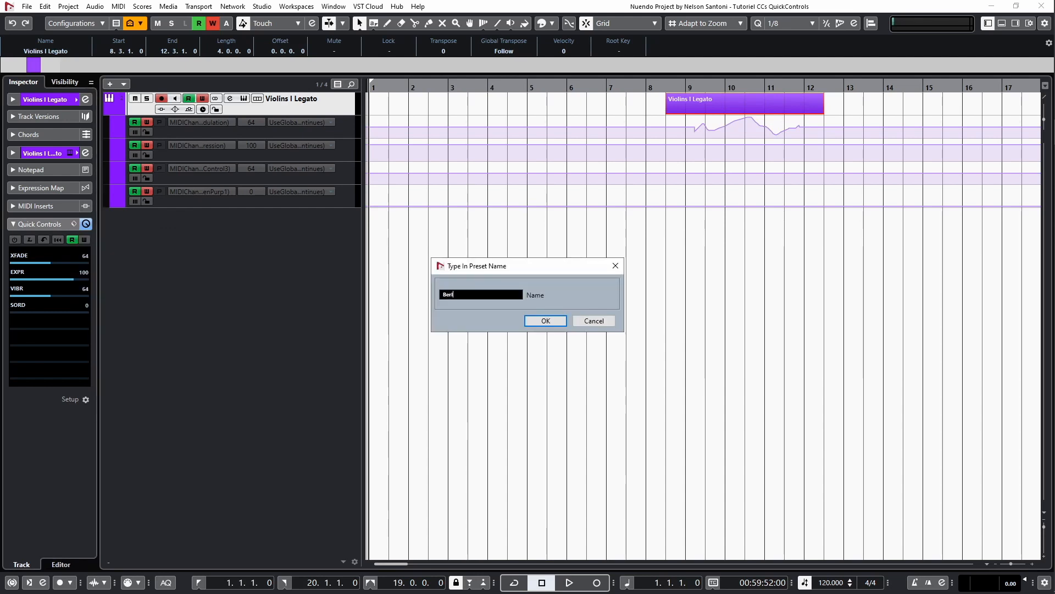
type("in Strings")
key("Return")
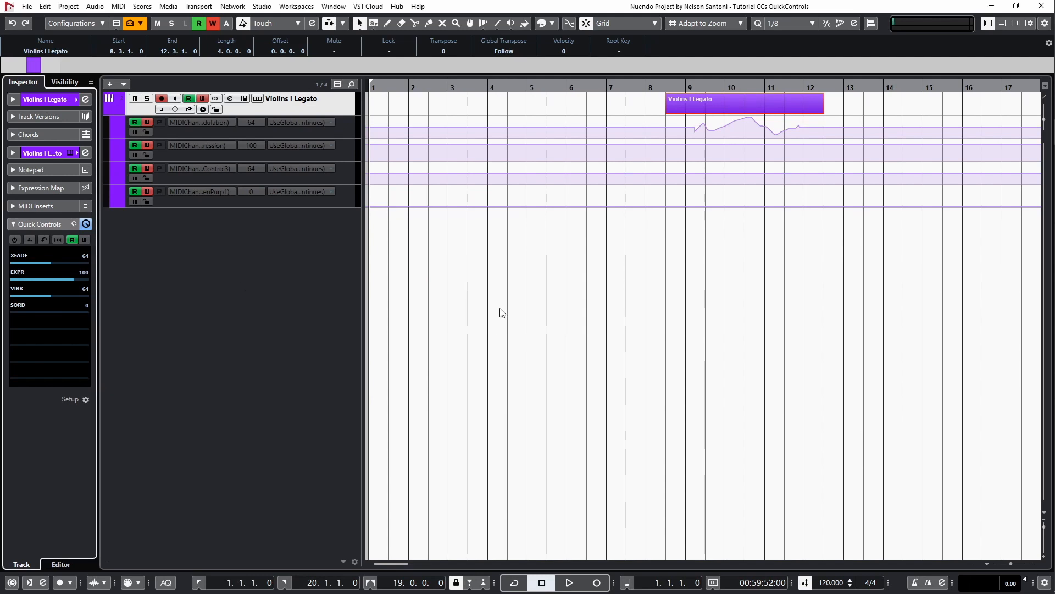